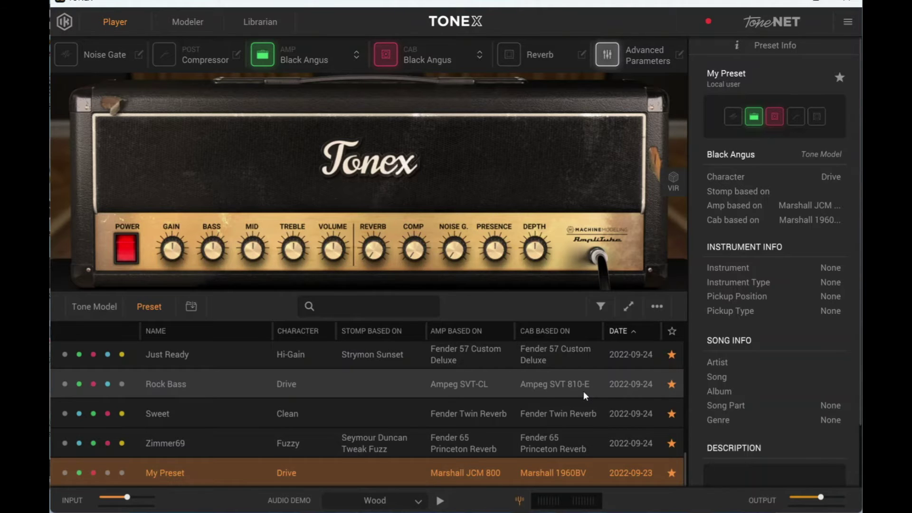
Open the ToneNET browser and scroll the uploads down to the Classic Rock | Freebird model
left_click(757, 25)
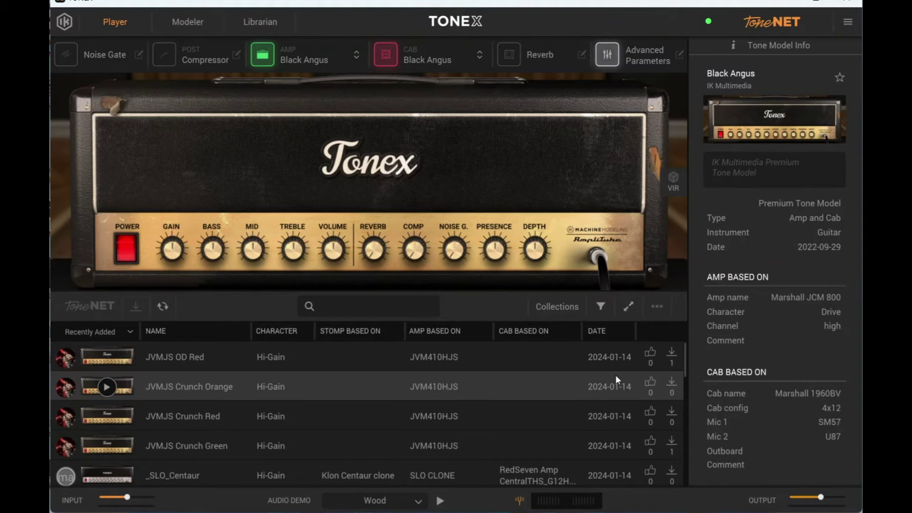
scroll(615, 375, "down", 15)
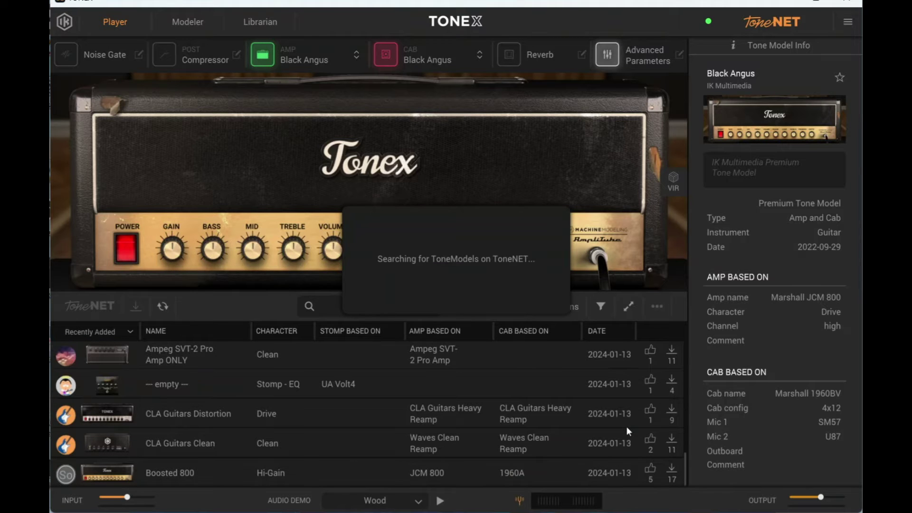
scroll(601, 406, "down", 6)
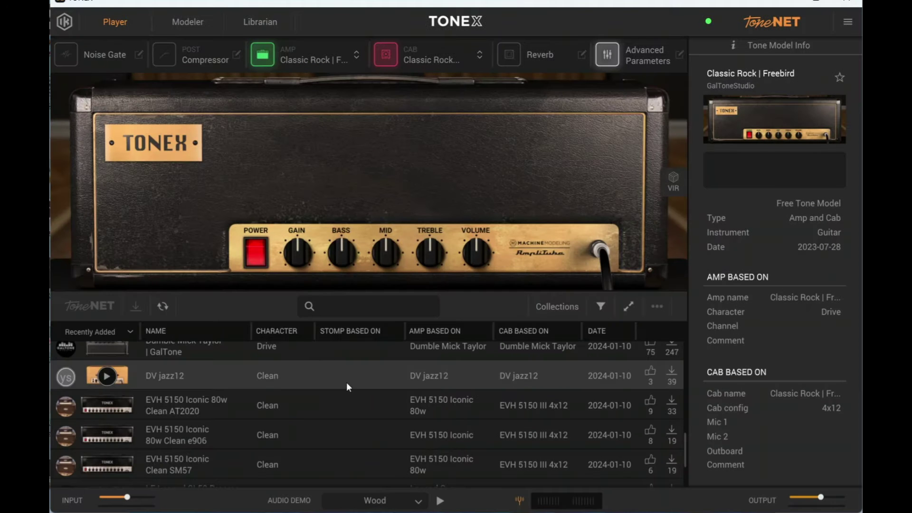
In Librarian, drag DV jazz12 from the ToneNET list onto slot 00 B, overwriting DSL40CR Clean A-Type
left_click(257, 25)
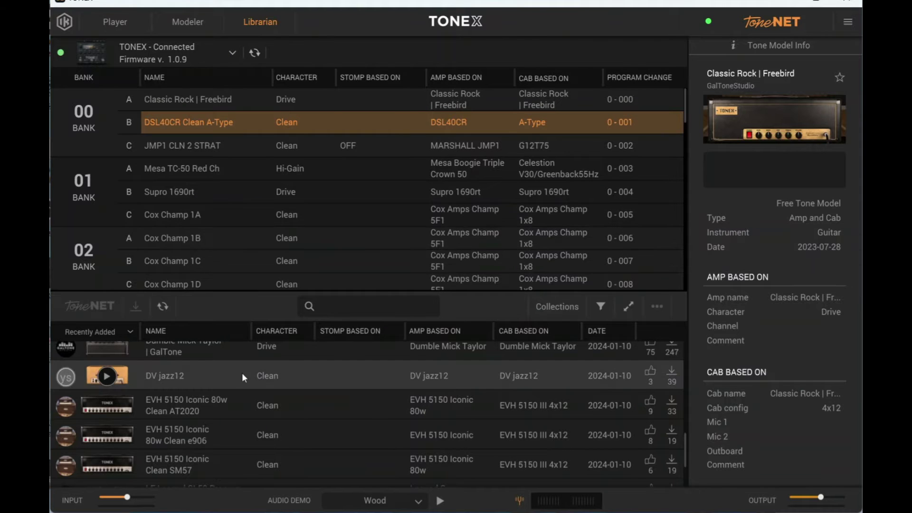
left_click(761, 22)
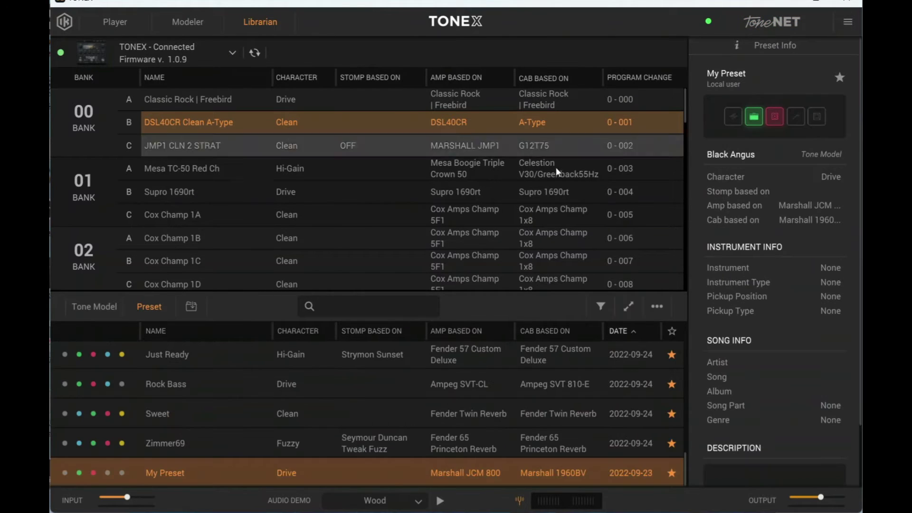
left_click(769, 30)
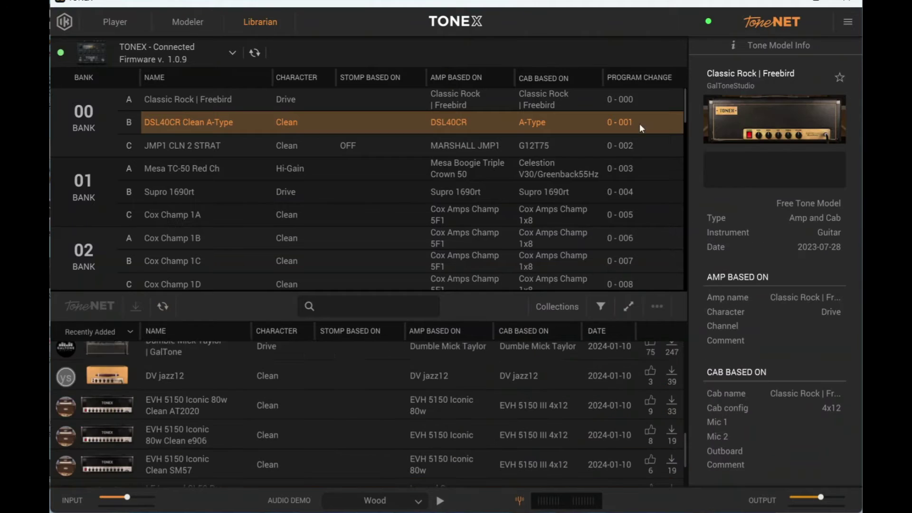
left_click(451, 381)
left_click_drag(369, 378, 367, 118)
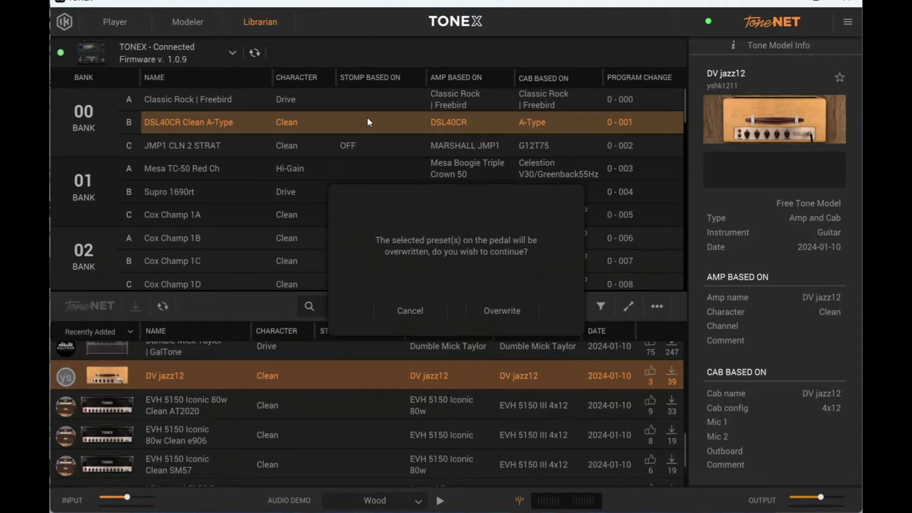
left_click(500, 312)
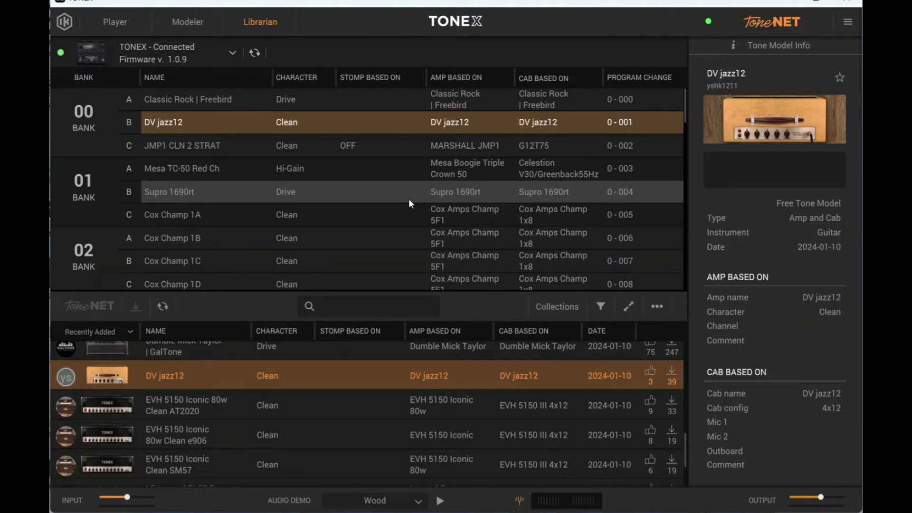
Add DV jazz12 to the local preset list, return to ToneNET, and play it in the Player
left_click(758, 24)
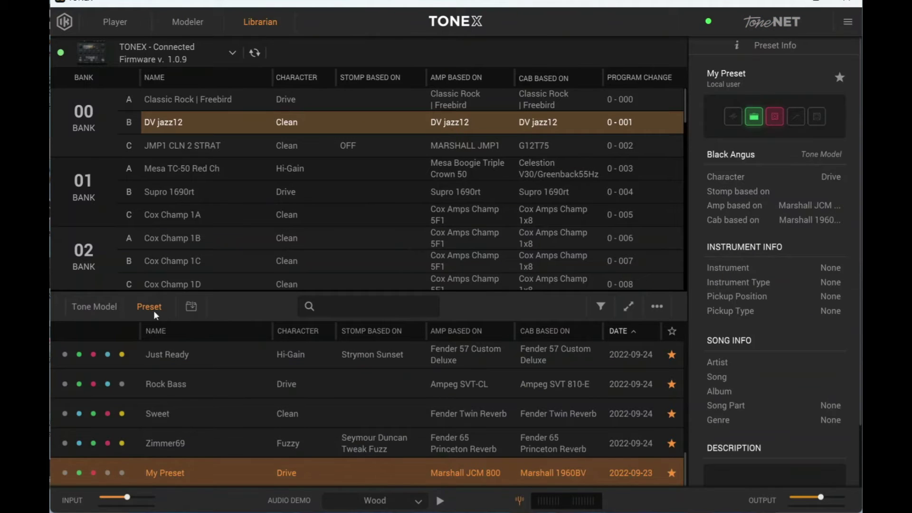
left_click_drag(390, 124, 338, 109)
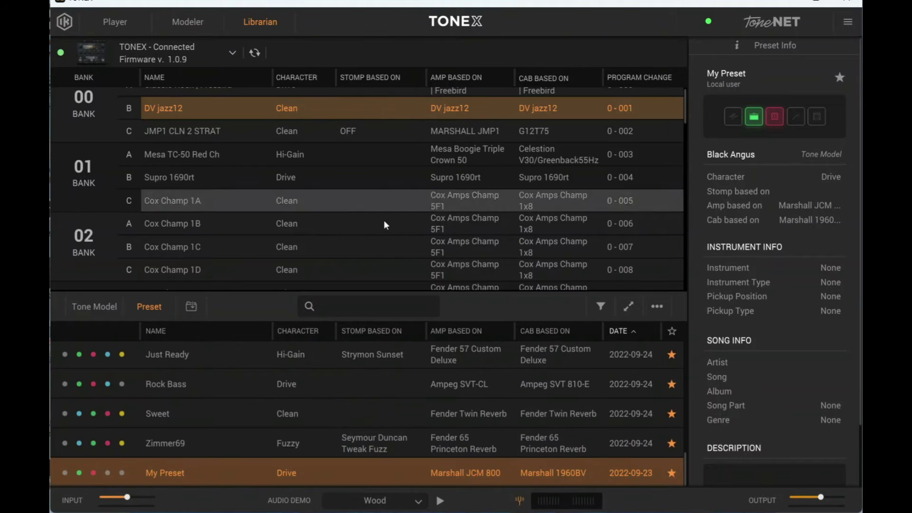
scroll(559, 400, "up", 3)
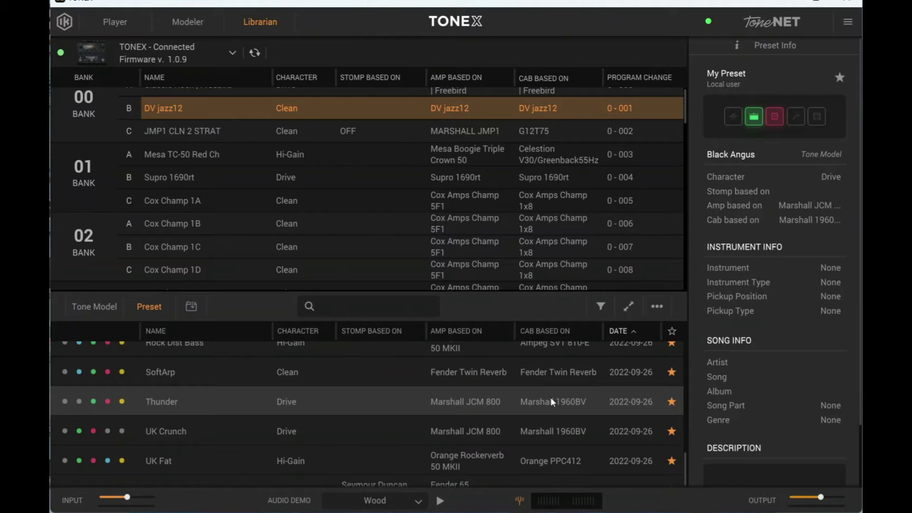
left_click(762, 24)
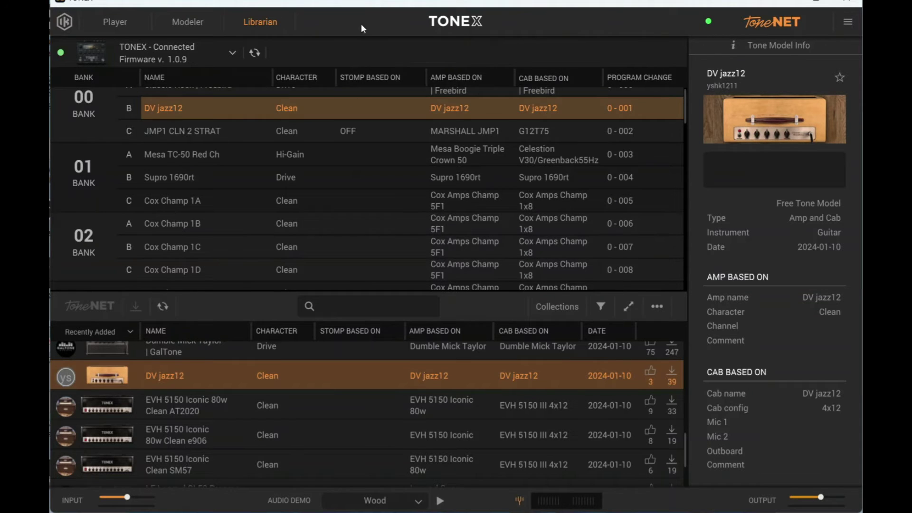
left_click(118, 23)
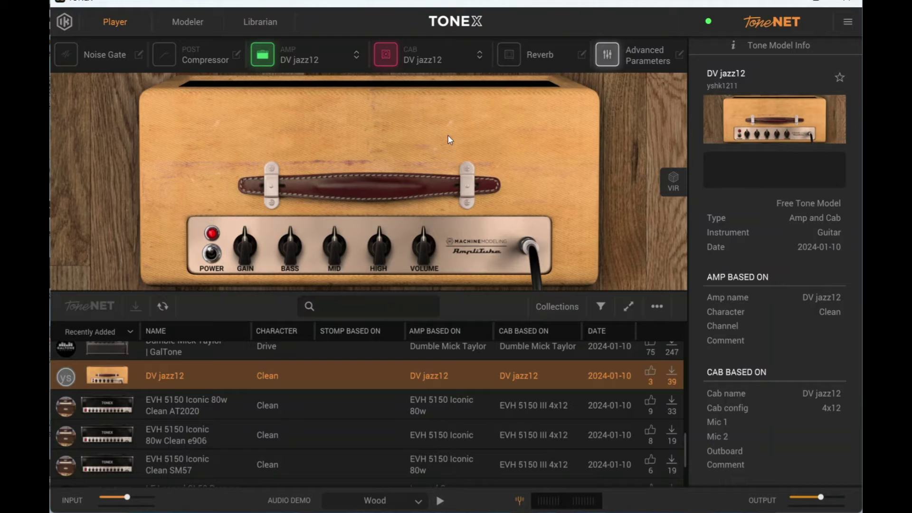
Switch back to the Librarian to see DV jazz12 in slot 00 B
left_click(253, 27)
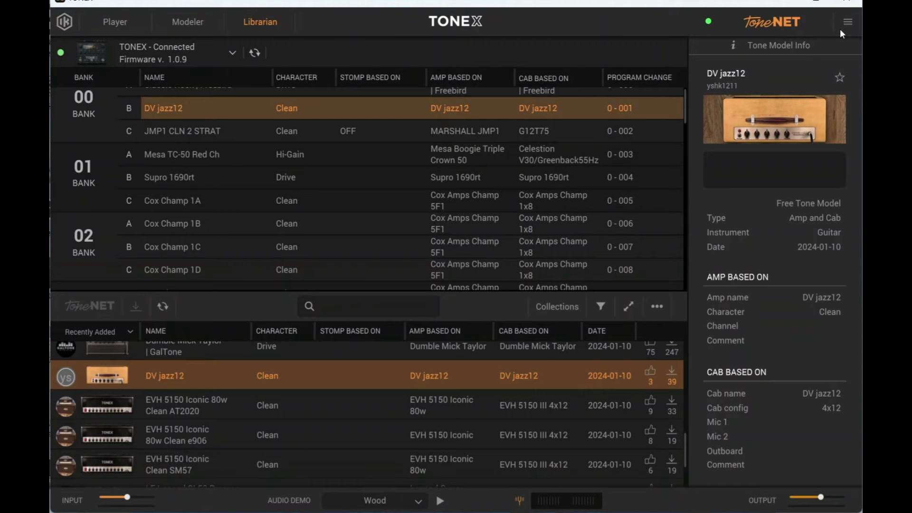
Open the settings menu's INFO tab to read the installed TONEX version
left_click(848, 24)
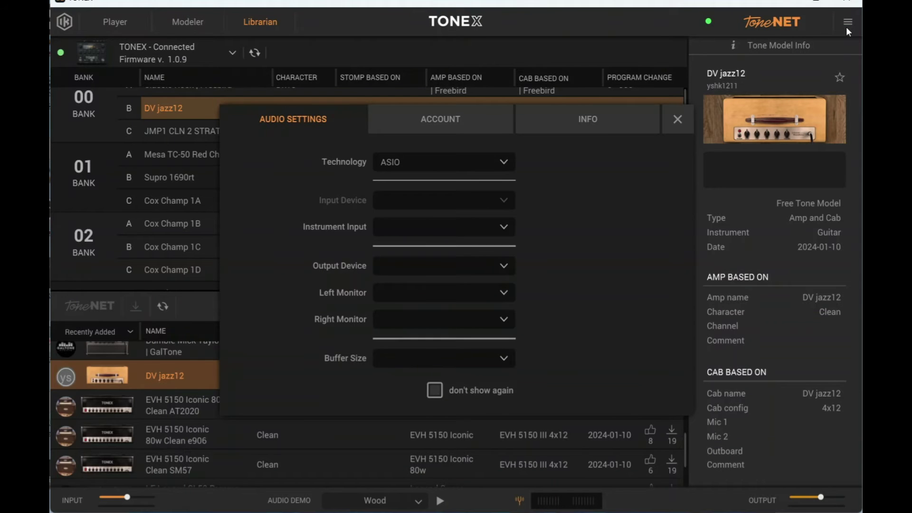
left_click(597, 125)
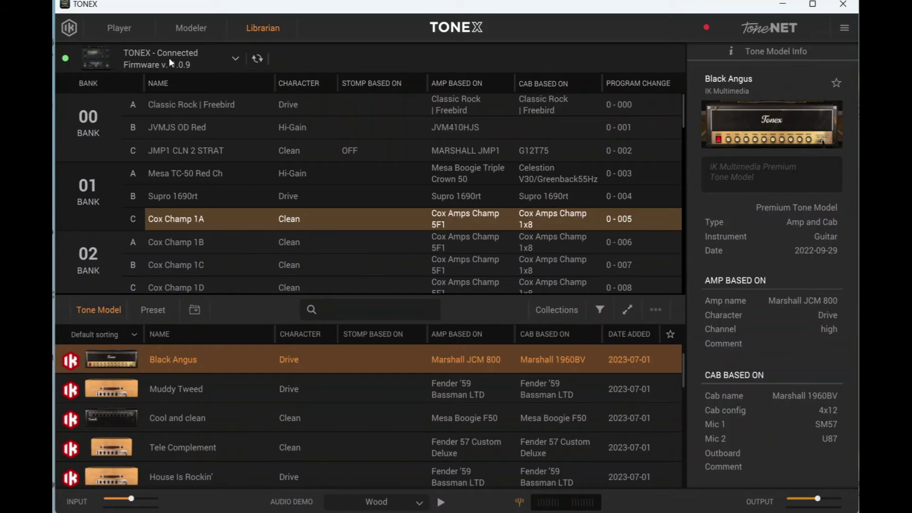
View the pedal's Export/Import Library options, then close the list
left_click(235, 58)
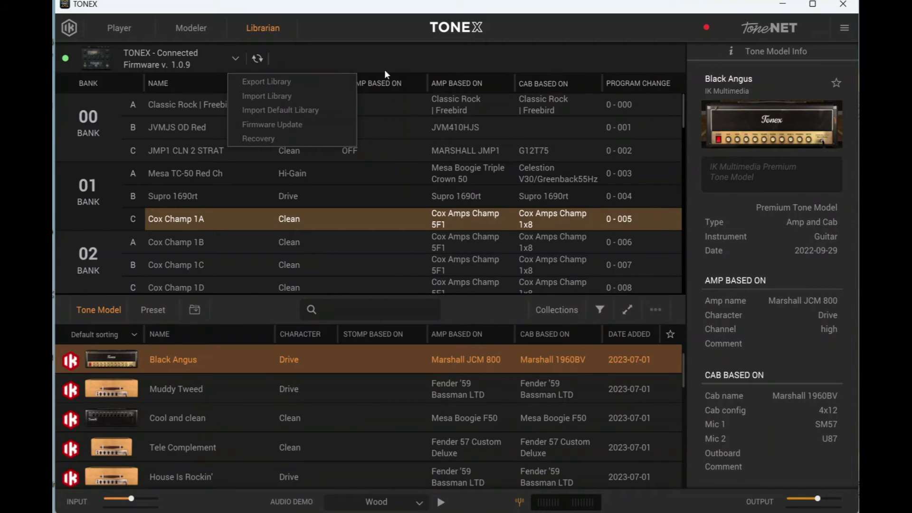
left_click(389, 57)
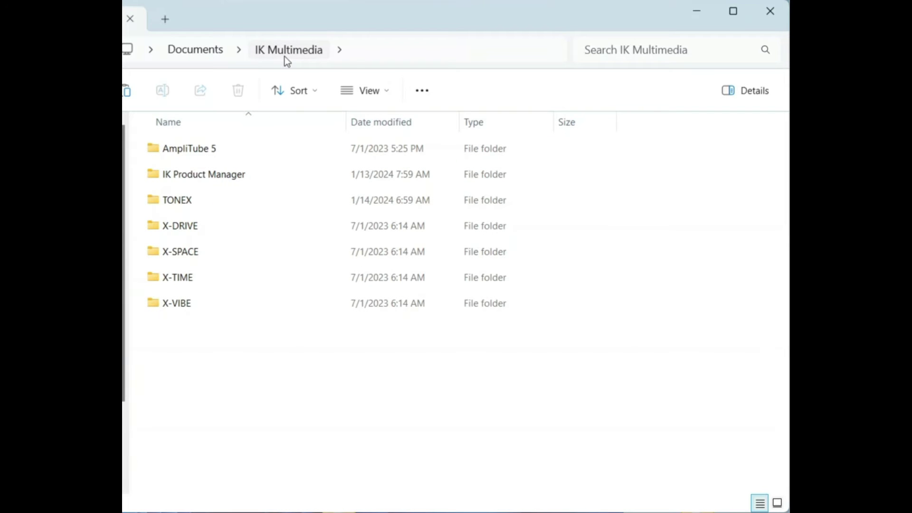
Copy the TONEX data folder and paste it into IK Multimedia as 'TONEX - Copy'
double_click(197, 209)
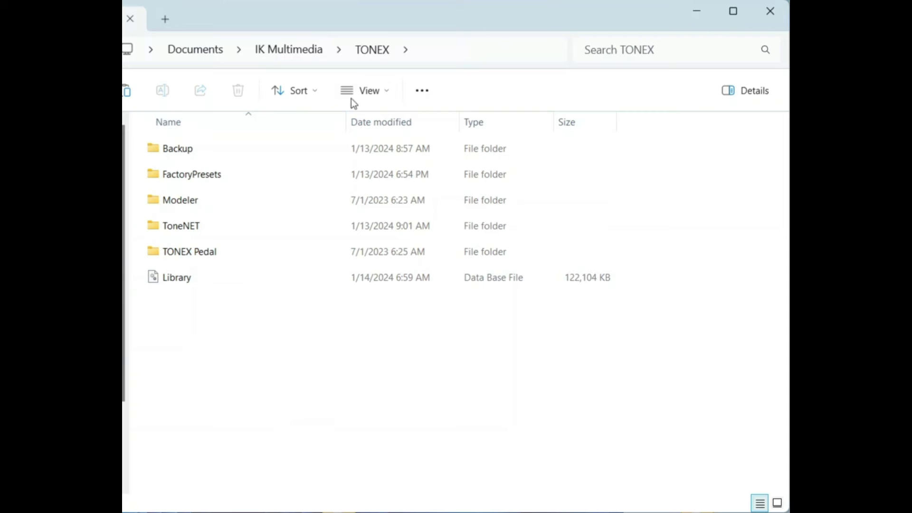
left_click(285, 52)
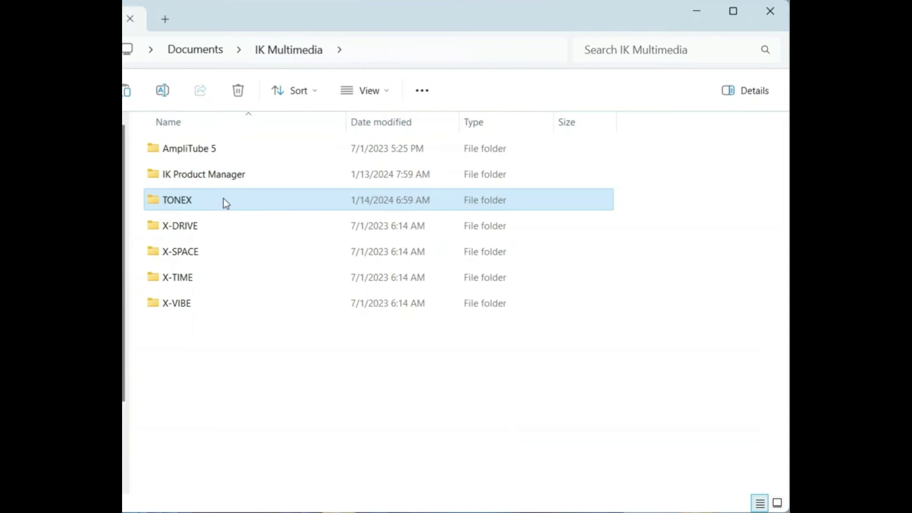
right_click(224, 199)
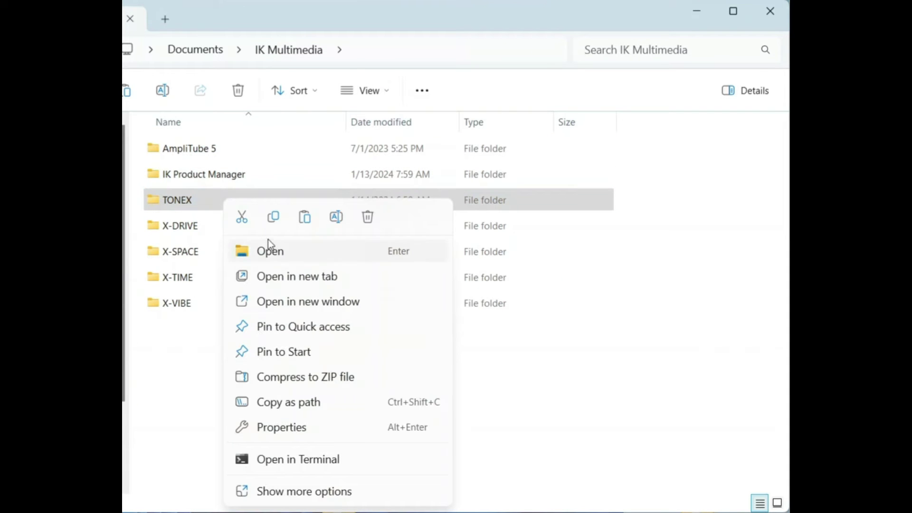
left_click(273, 219)
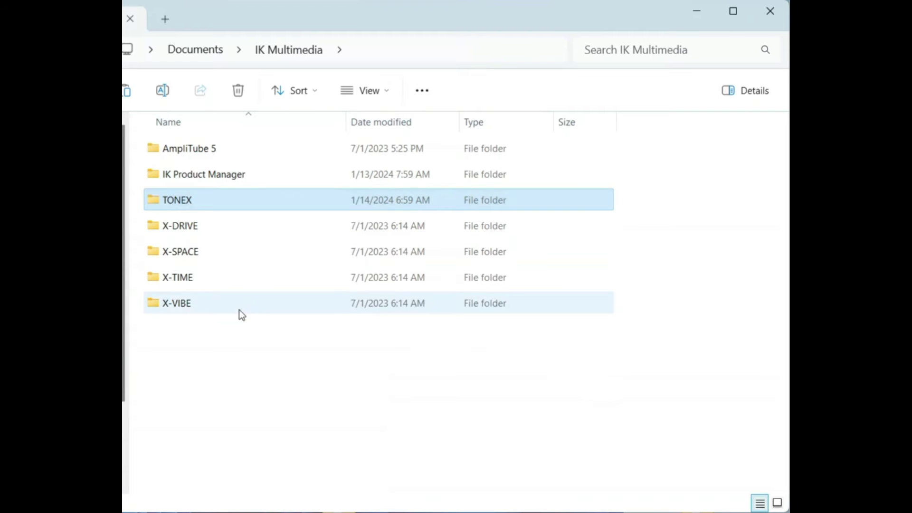
right_click(241, 355)
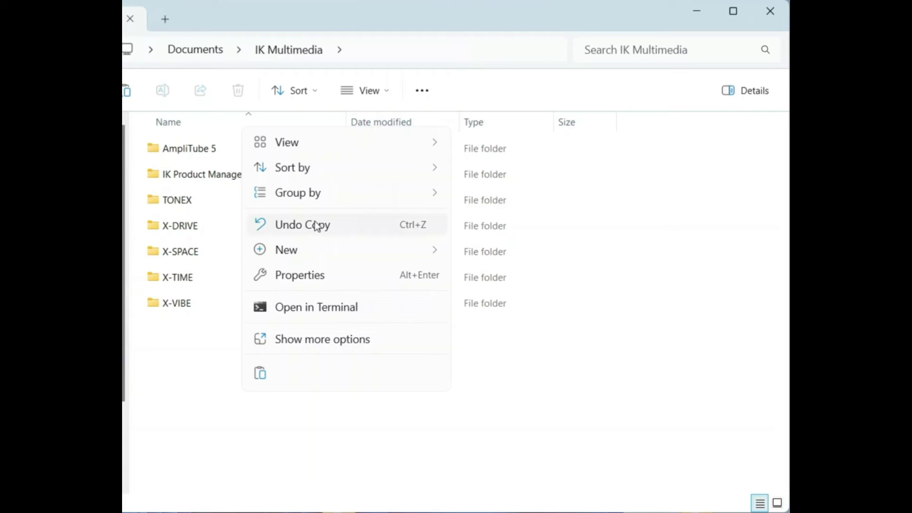
left_click(258, 373)
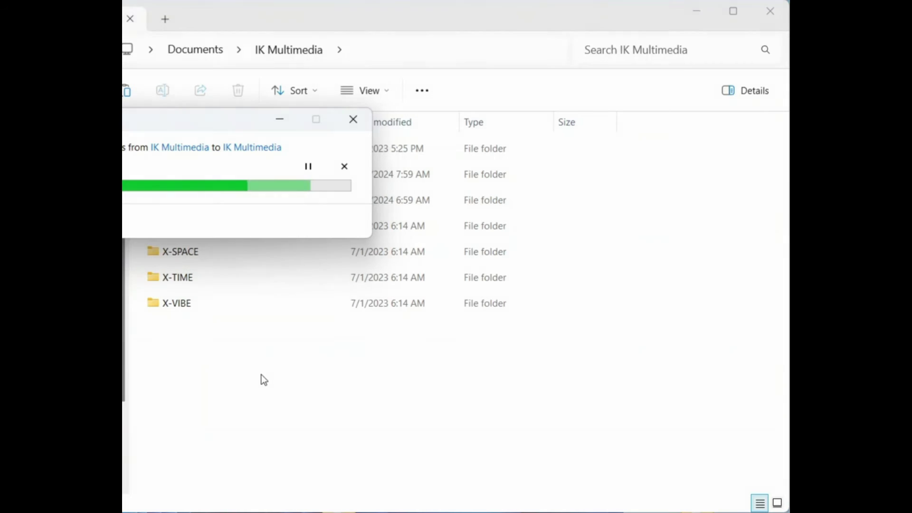
left_click(247, 357)
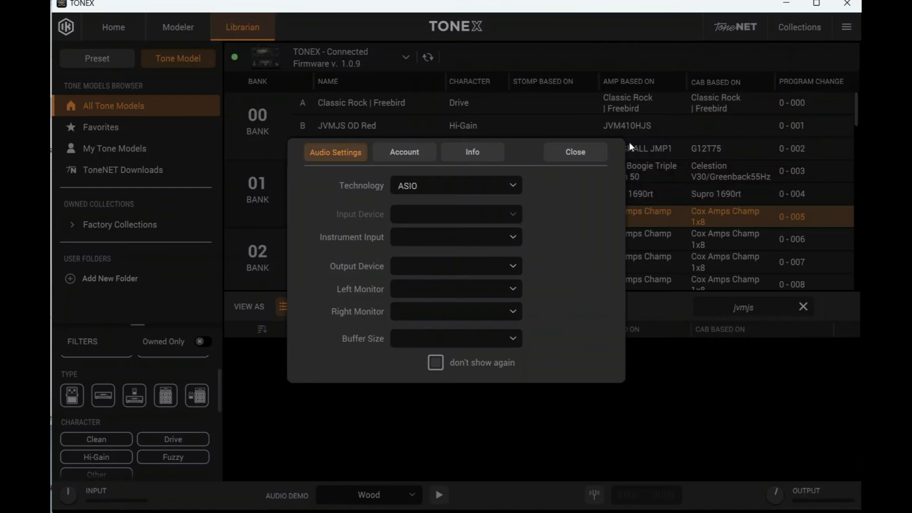
Check the TONEX Info tab, confirming version 1.5.0 (24A10) is installed
left_click(472, 153)
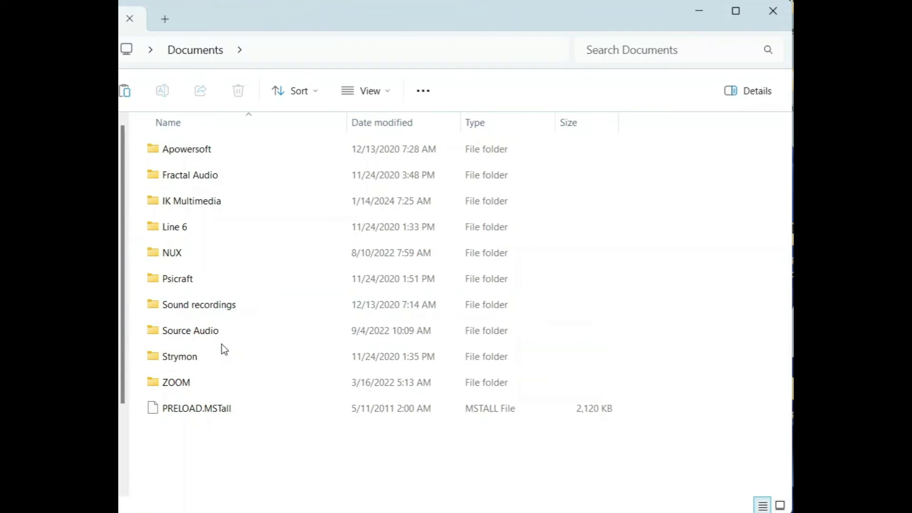
Go to IK Multimedia › IK Product Manager › TONEX and find the 1.2.4 and 1.5.0 archives
double_click(214, 205)
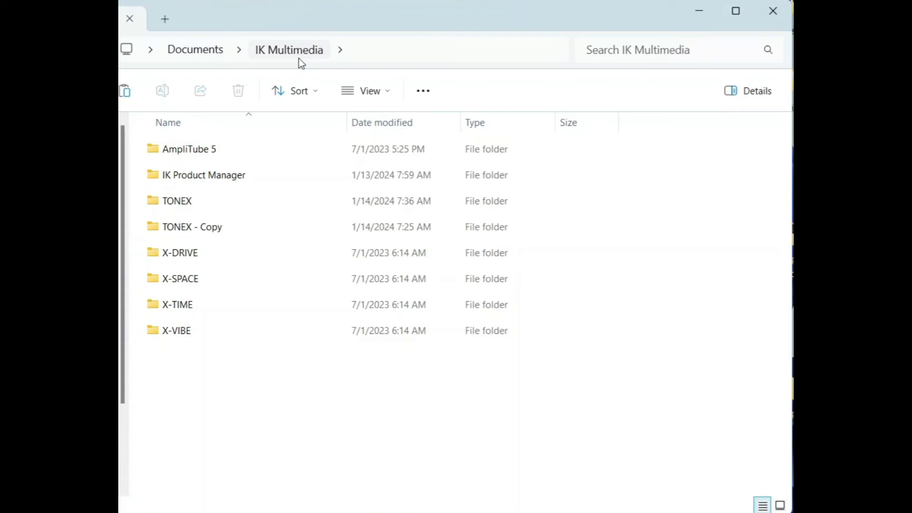
double_click(184, 177)
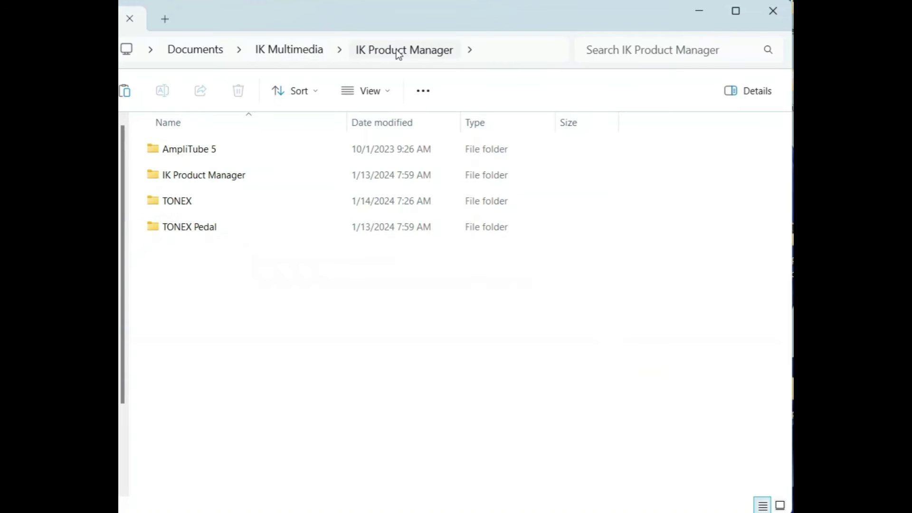
double_click(201, 203)
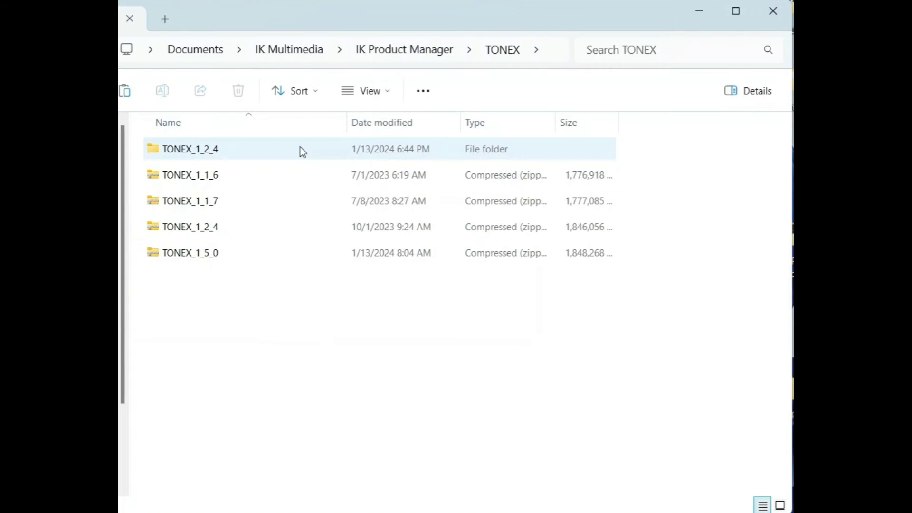
mouse_move(300, 147)
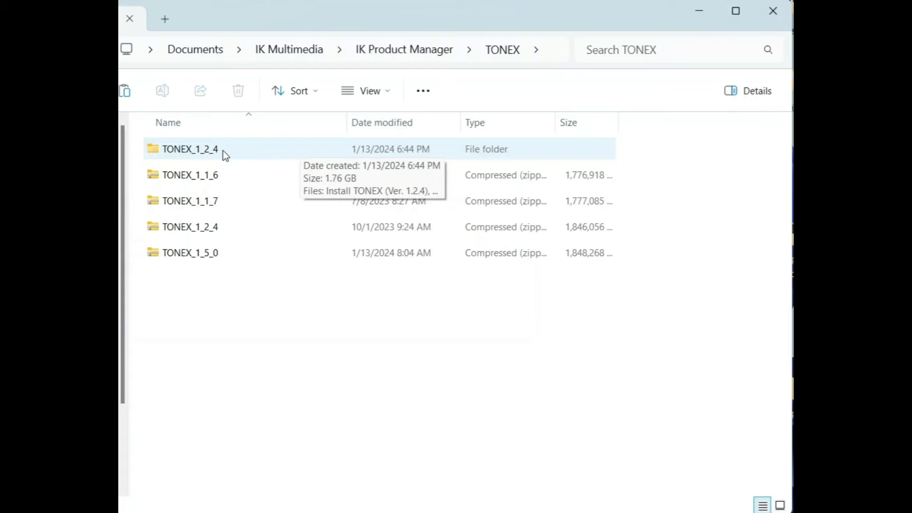
left_click(224, 151)
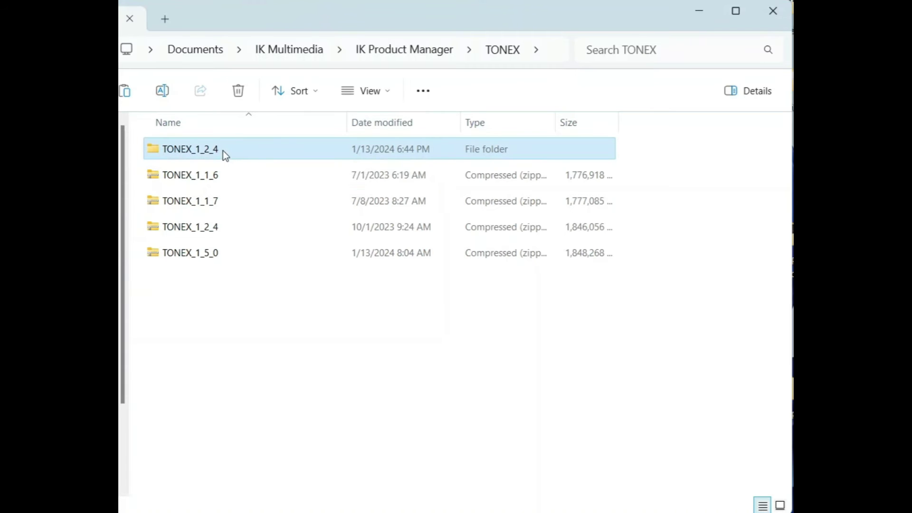
left_click(223, 229)
left_click(213, 257)
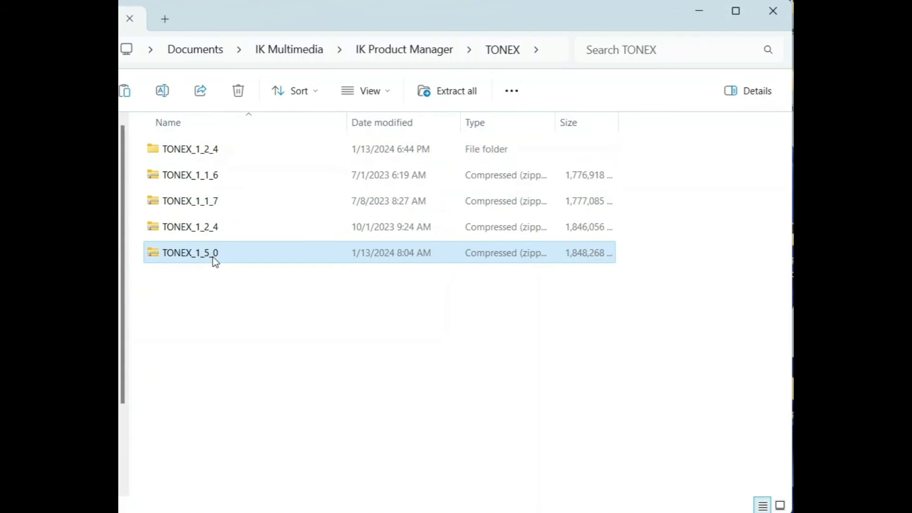
left_click(223, 229)
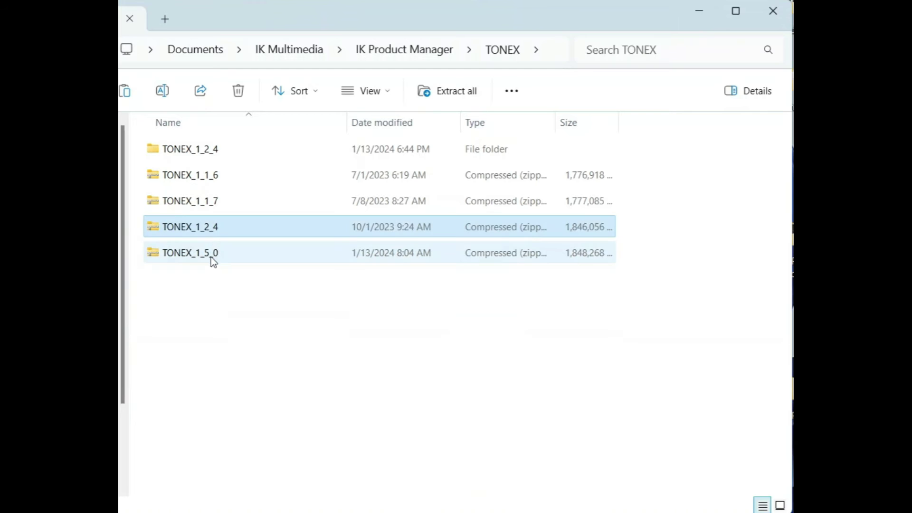
left_click(219, 253)
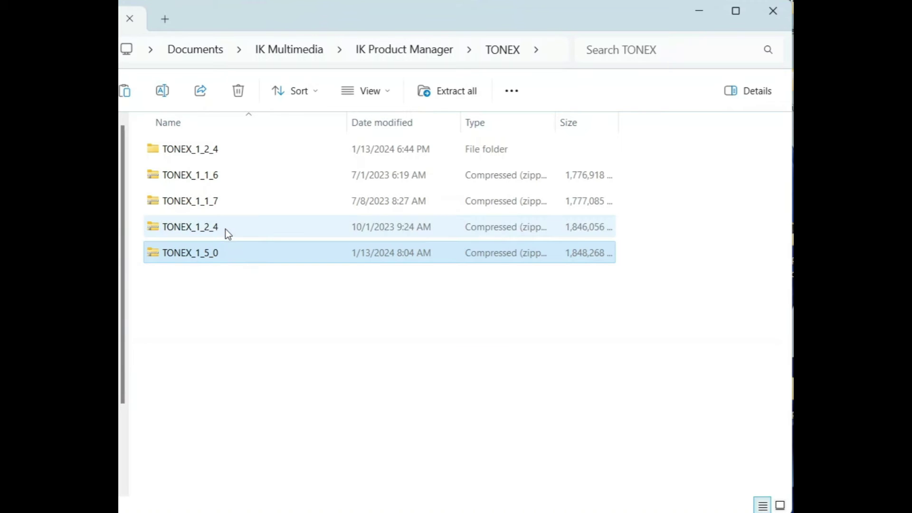
Extract all files from TONEX_1_2_4.zip into the TONEX_1_2_4 folder
double_click(227, 233)
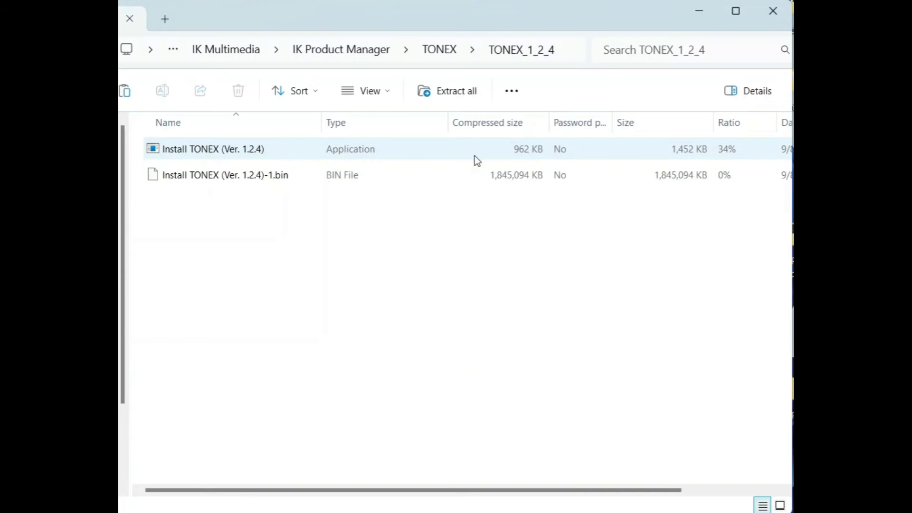
left_click(344, 156)
double_click(344, 156)
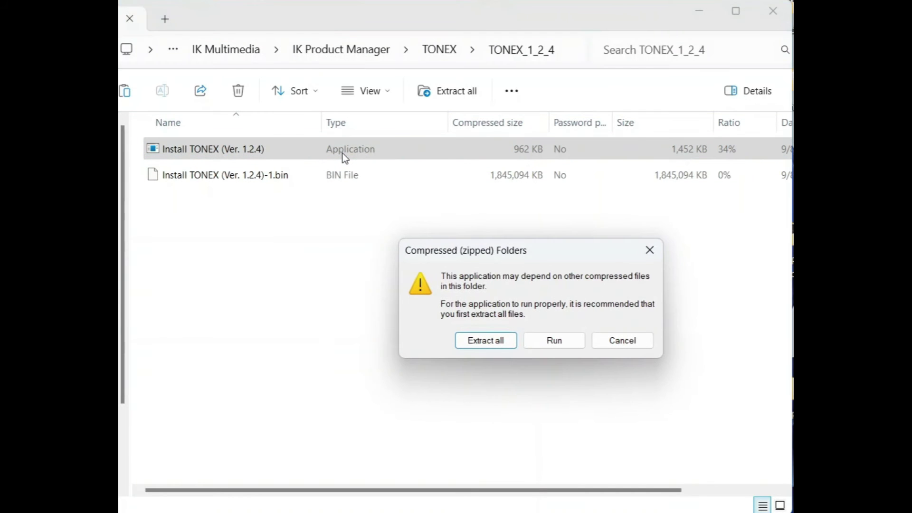
left_click(500, 341)
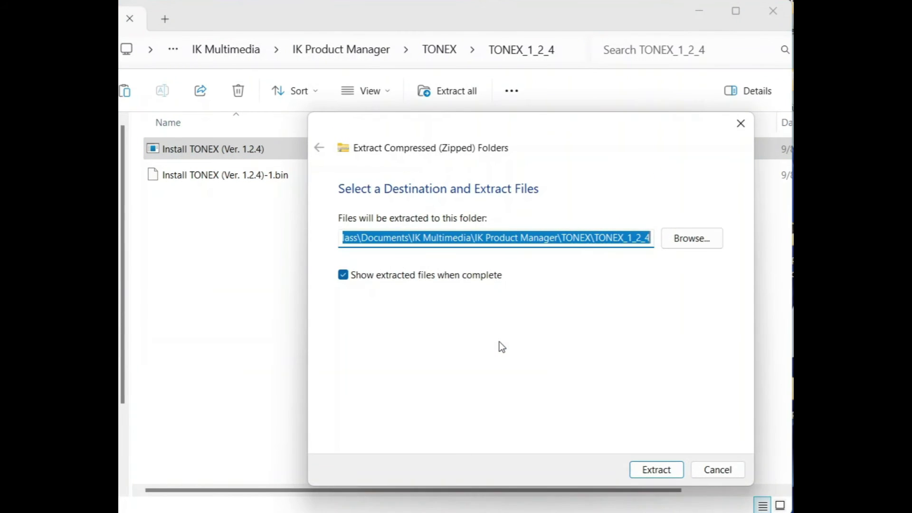
left_click(659, 471)
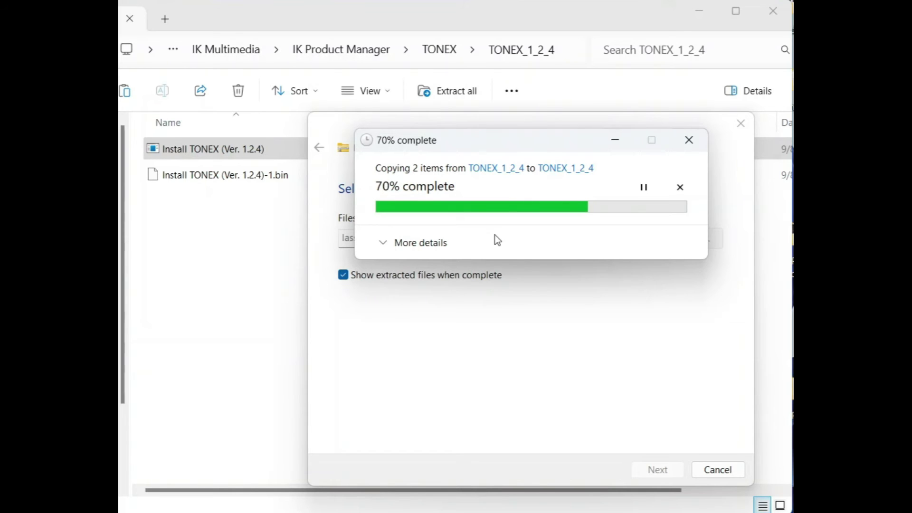
Quit the running TONEX app and confirm
key("alt+Tab")
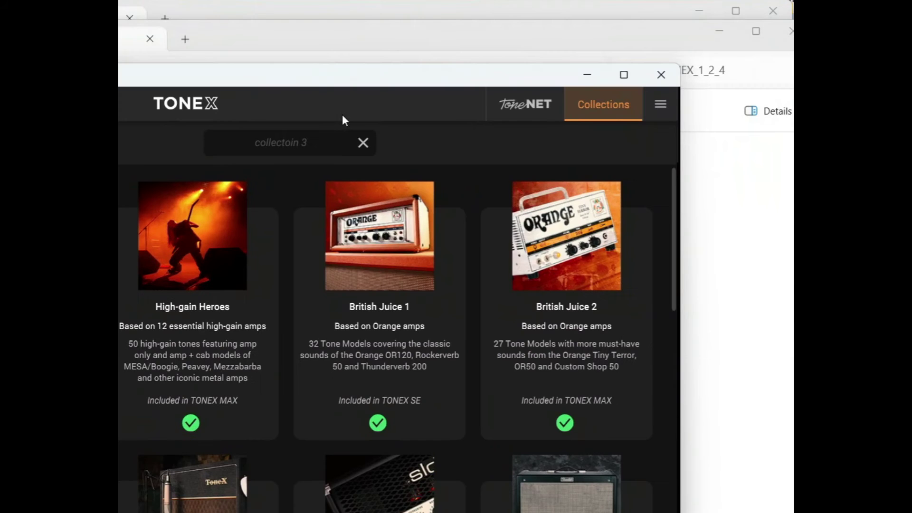
left_click(669, 74)
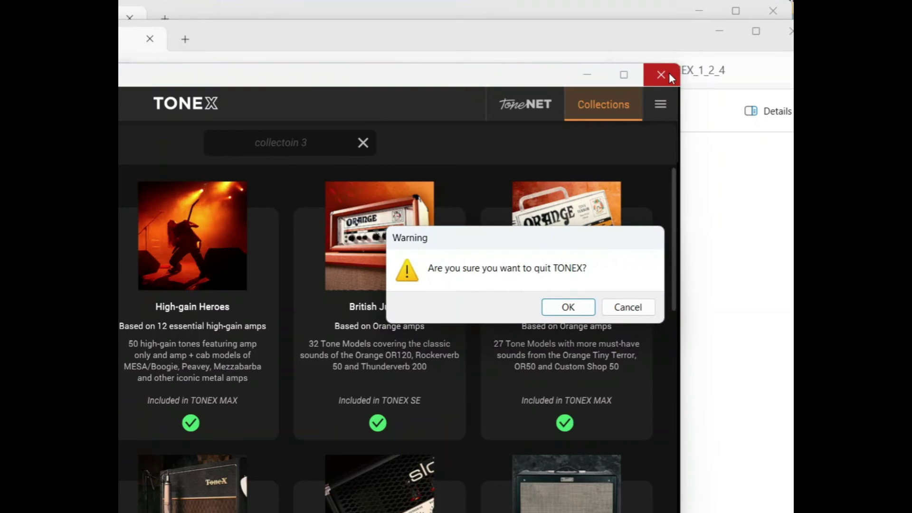
left_click(578, 307)
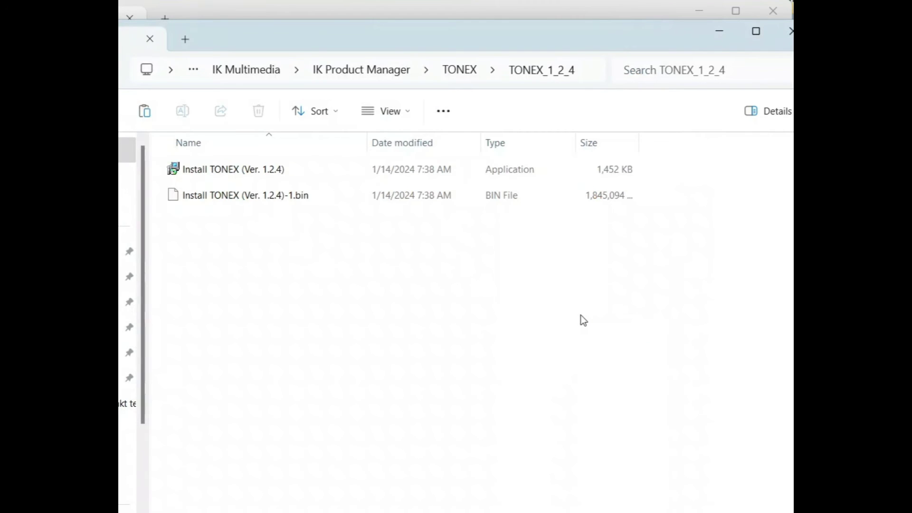
Run Install TONEX (Ver. 1.2.4), choosing Run anyway past the SmartScreen unknown-publisher warning
double_click(375, 173)
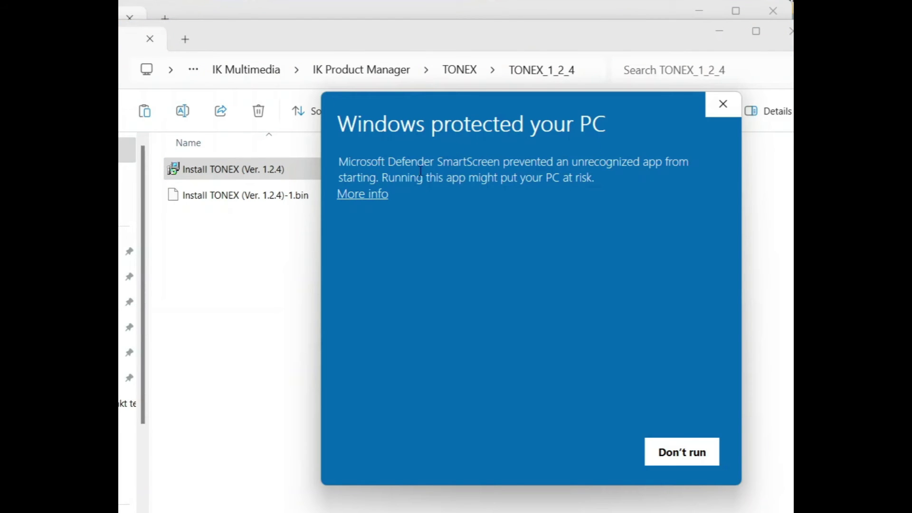
left_click(385, 196)
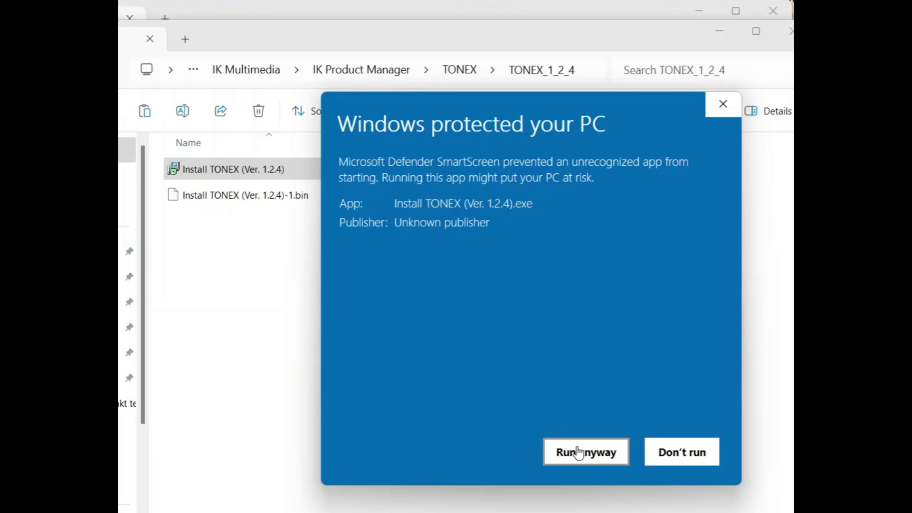
left_click(563, 452)
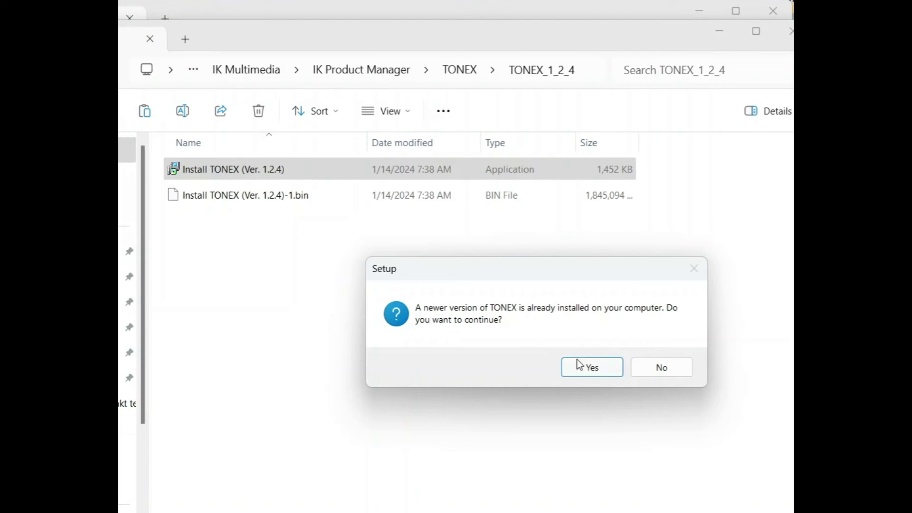
Proceed despite the newer version, accept the license, and keep the default VST, VST3 and AAX folders
left_click(592, 370)
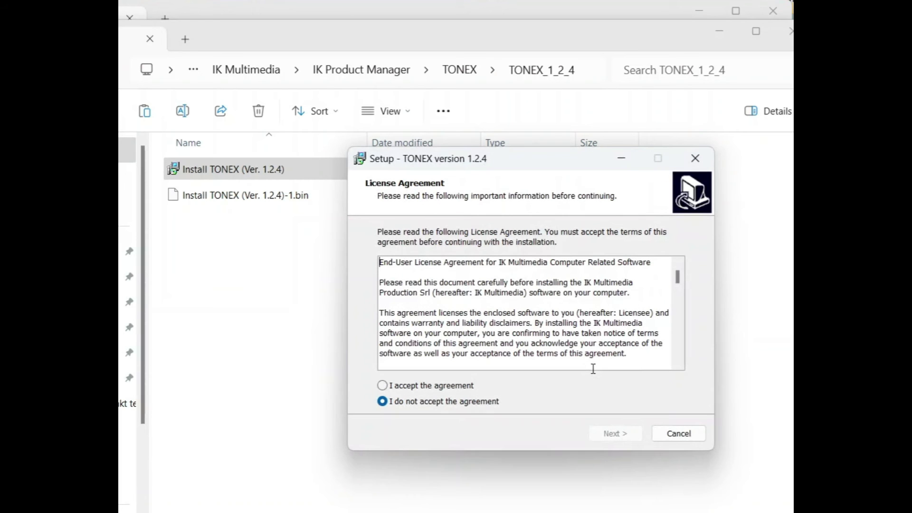
left_click(453, 388)
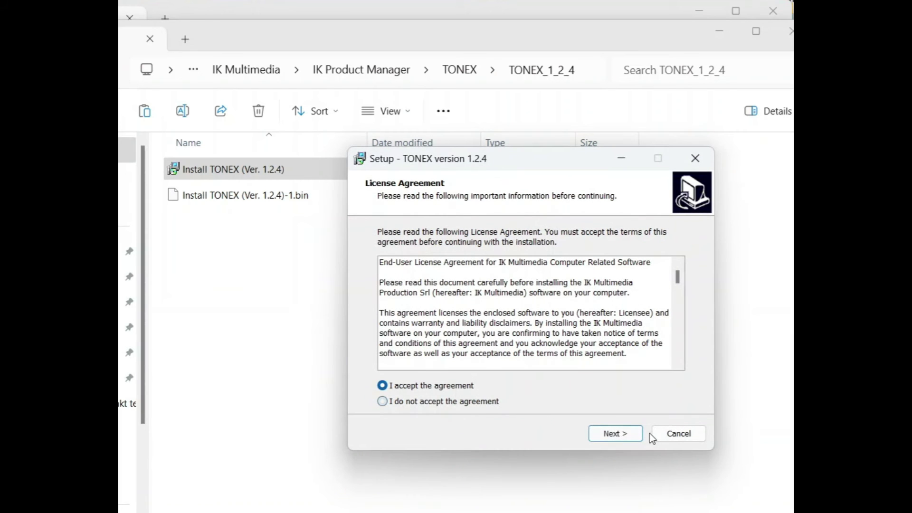
left_click(619, 436)
left_click(614, 436)
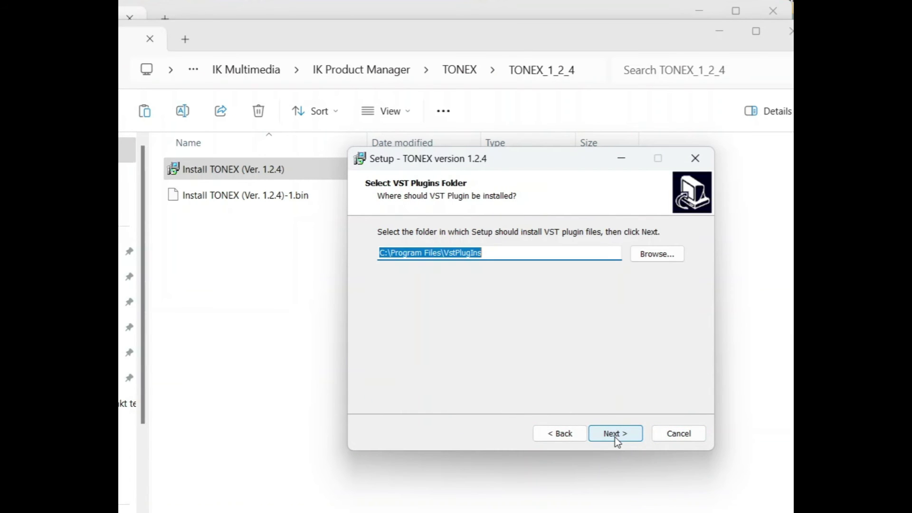
left_click(614, 434)
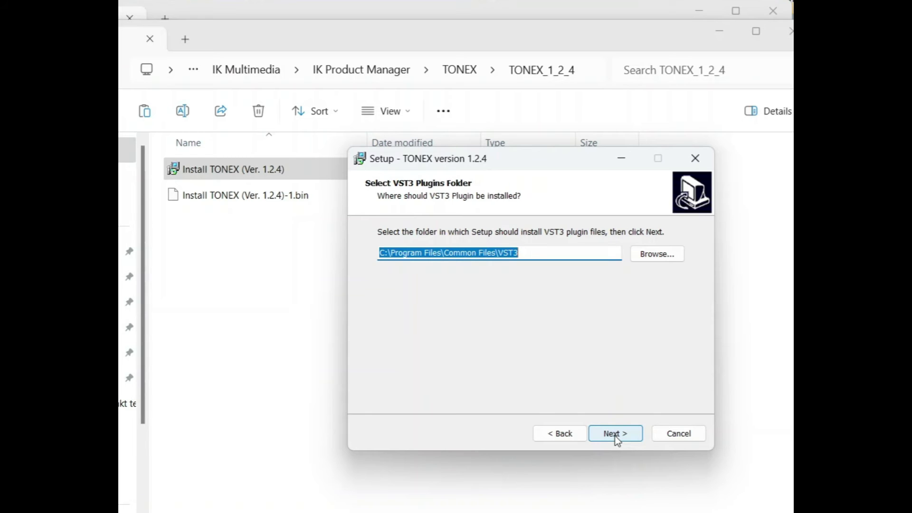
left_click(615, 434)
left_click(615, 433)
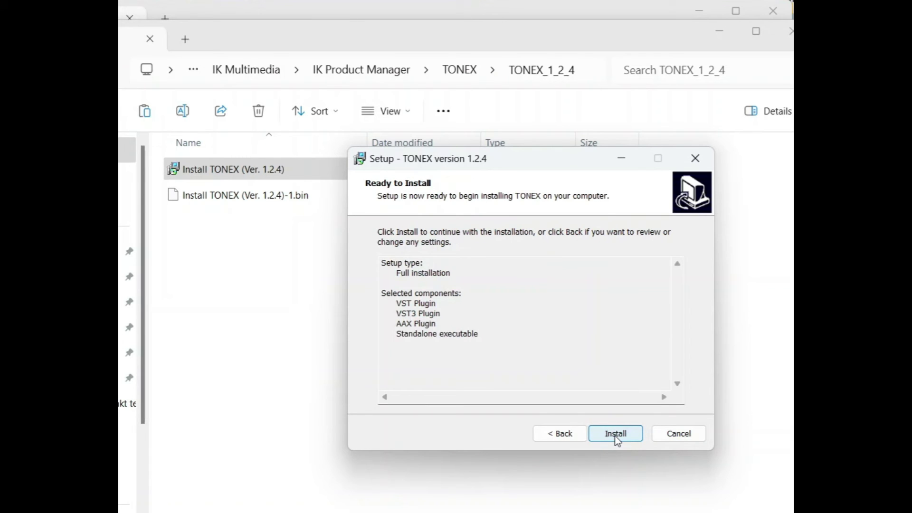
Install TONEX 1.2.4, skipping the failed TONEX.vst3 file, and finish setup
left_click(616, 434)
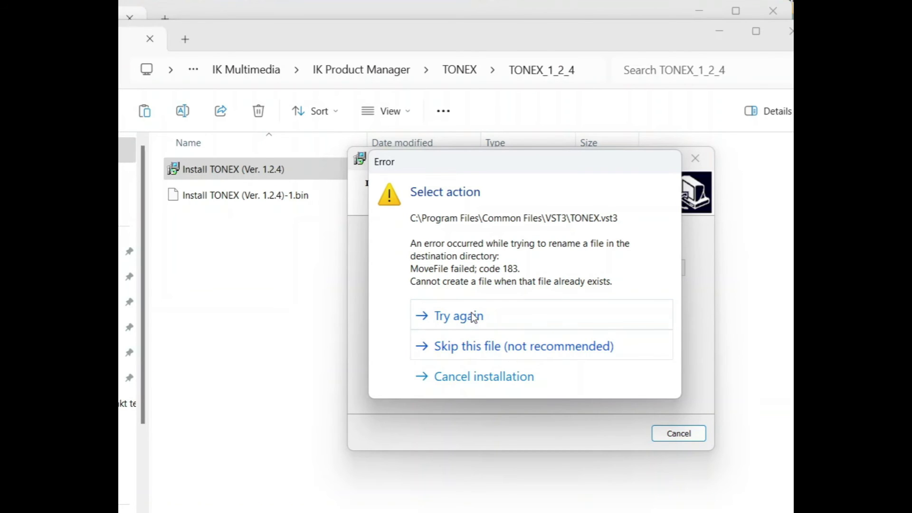
left_click(518, 354)
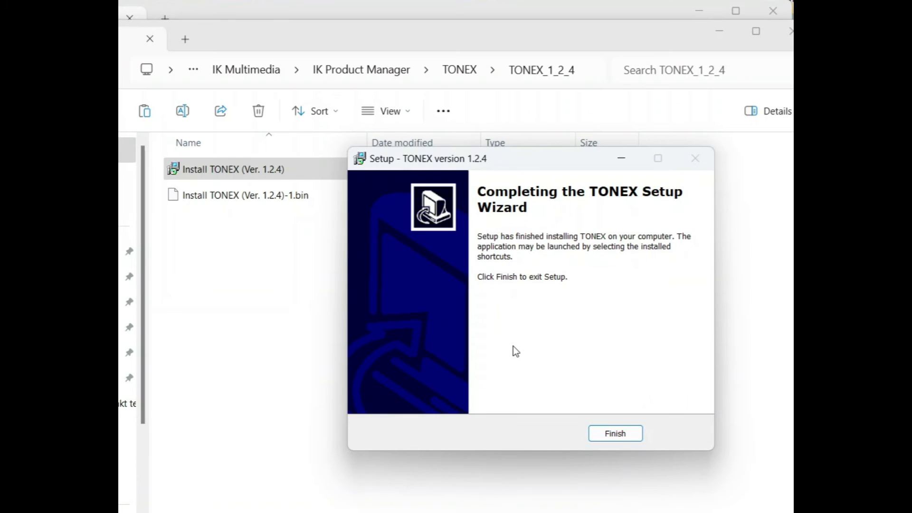
left_click(625, 432)
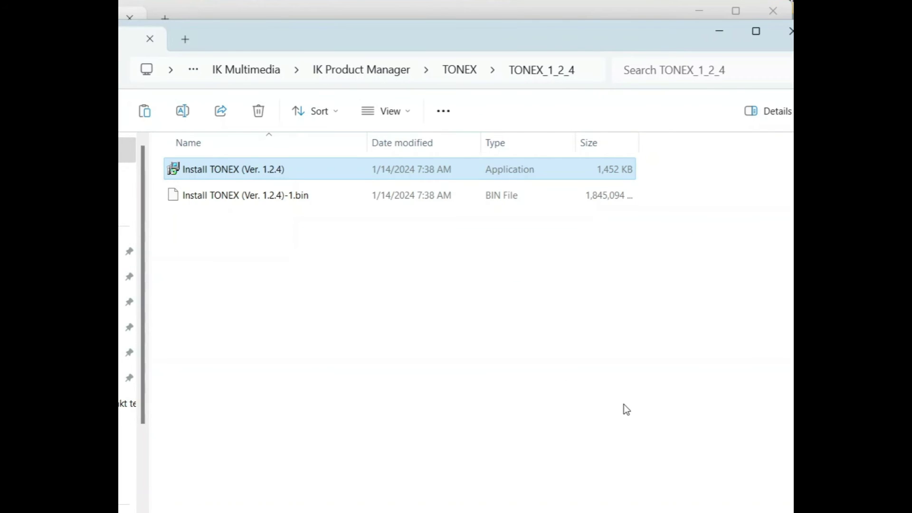
Bring TONEX forward, check its version information, and close Audio Settings to reach the Home amp view
left_click(724, 31)
left_click(674, 124)
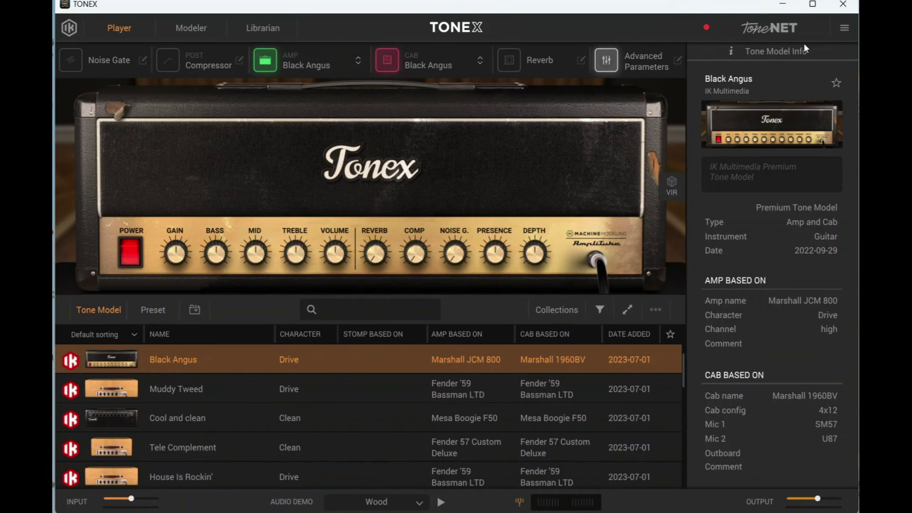
left_click(844, 29)
left_click(584, 137)
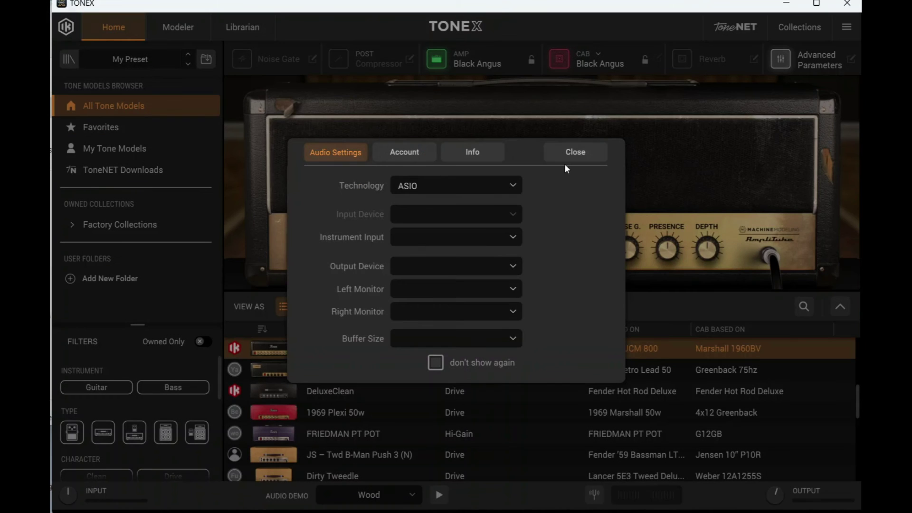
left_click(577, 148)
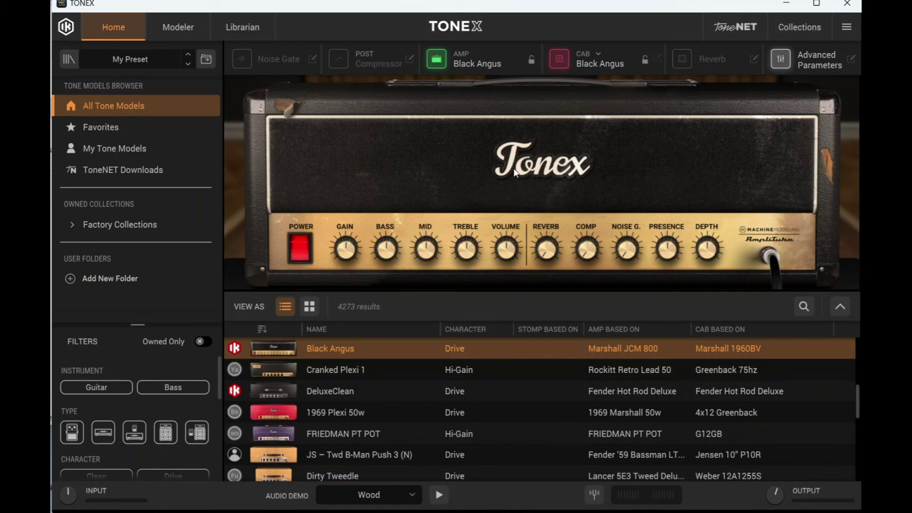
In Librarian, filter by ToneNET Downloads and My Tone Models, then list all 4273 tone models
left_click(241, 30)
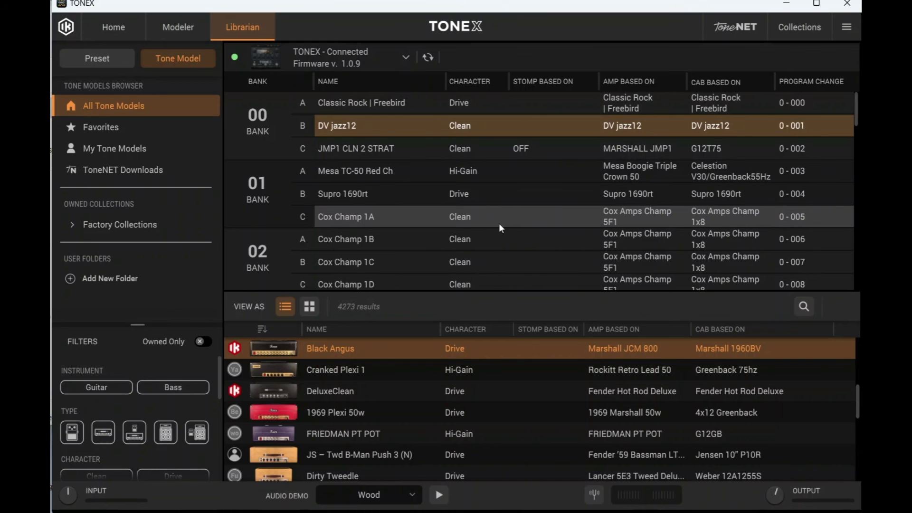
left_click(119, 171)
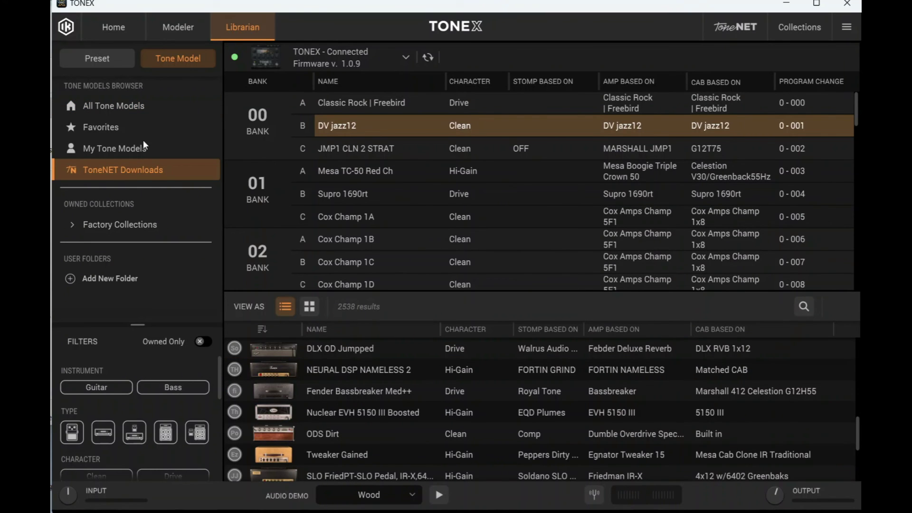
left_click(120, 153)
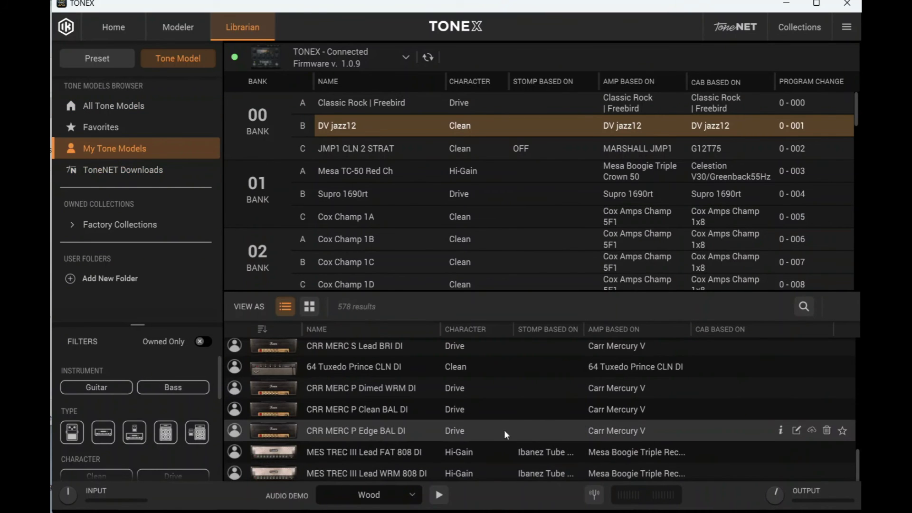
left_click(136, 177)
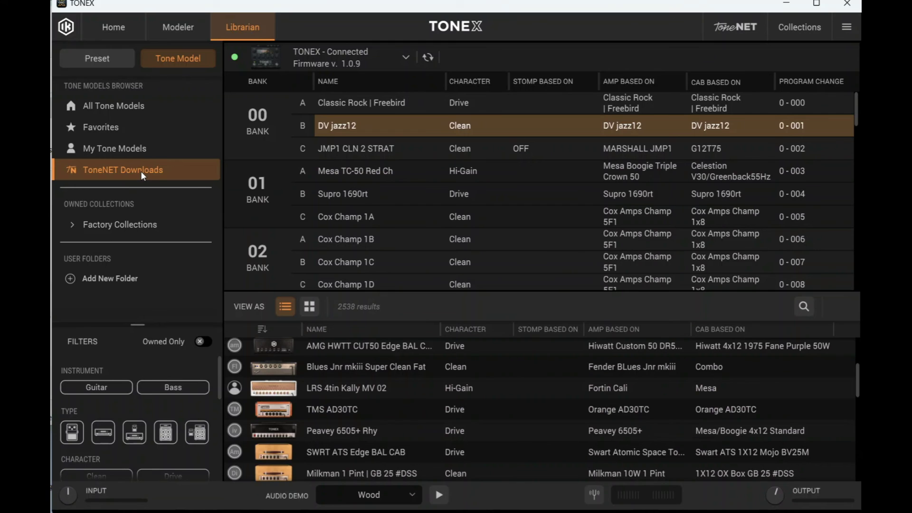
left_click(114, 106)
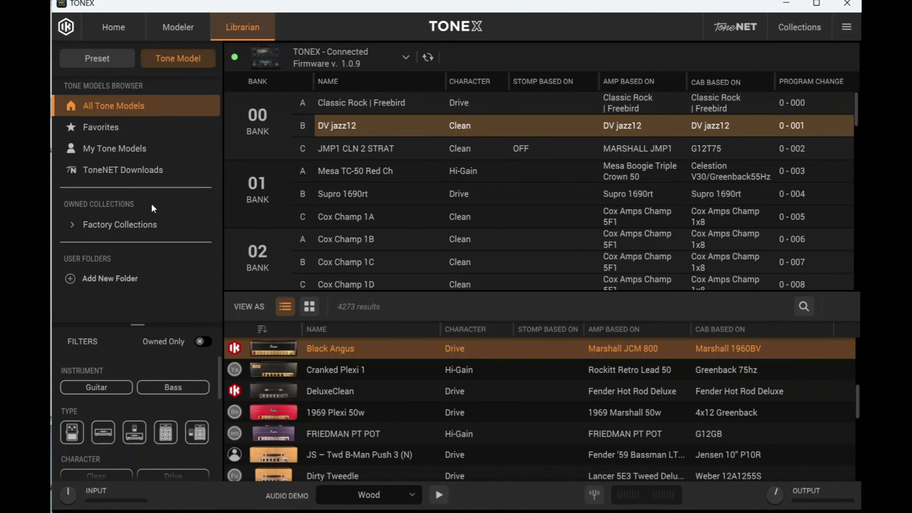
Sort the tone model list by Date Added (Last to first) and scroll through the results
scroll(145, 383, "down", 3)
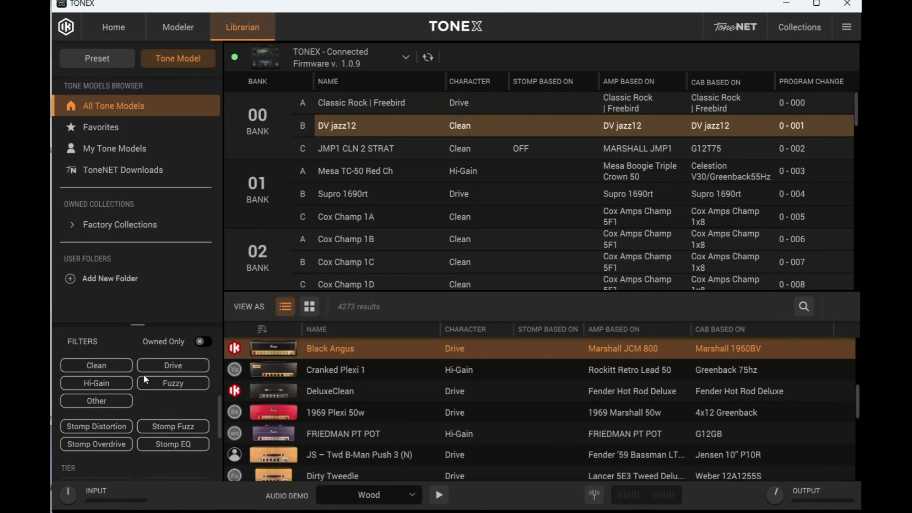
scroll(140, 351, "up", 2)
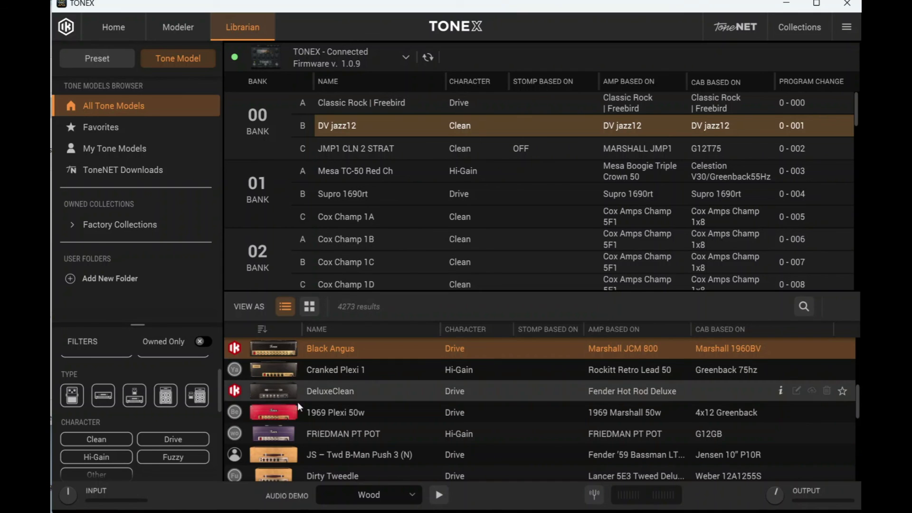
left_click(262, 330)
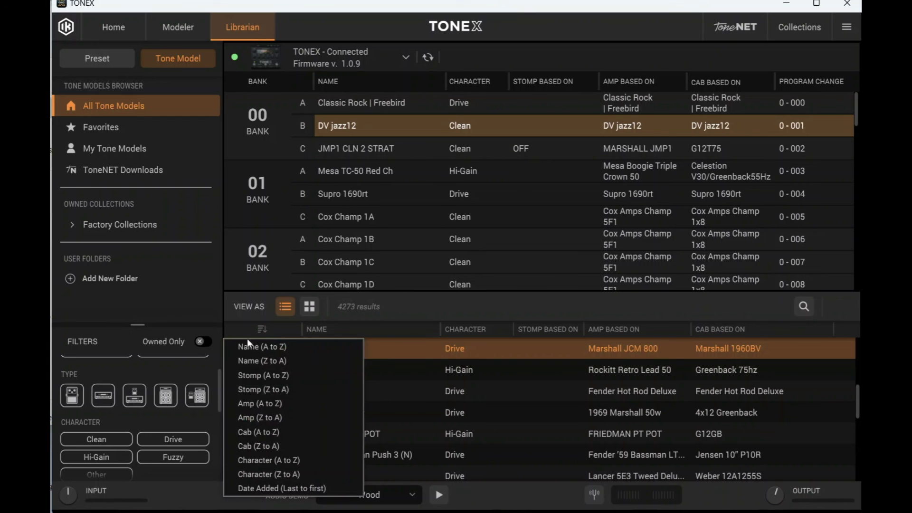
left_click(285, 489)
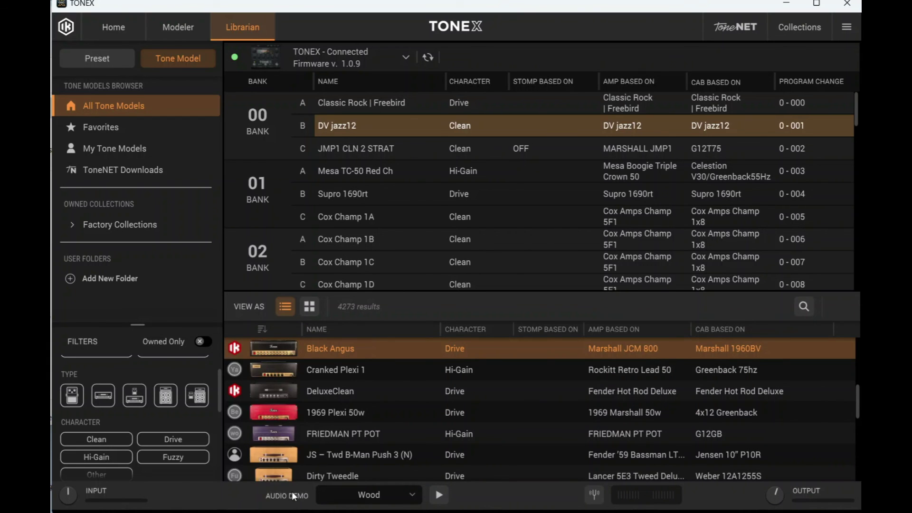
scroll(432, 392, "down", 5)
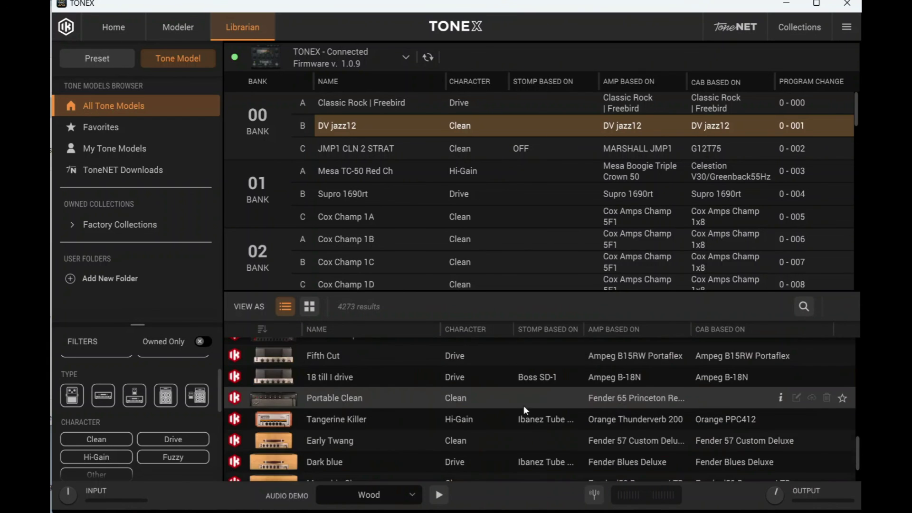
scroll(860, 457, "up", 5)
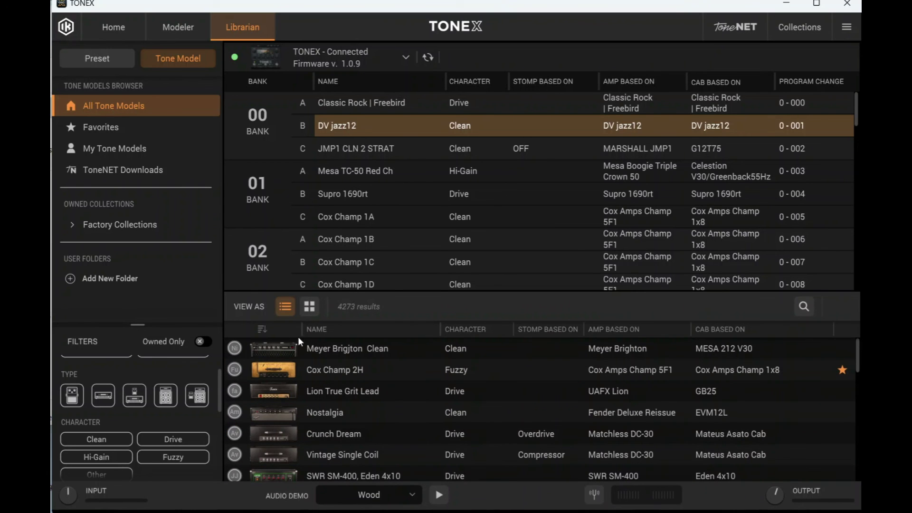
scroll(606, 426, "down", 5)
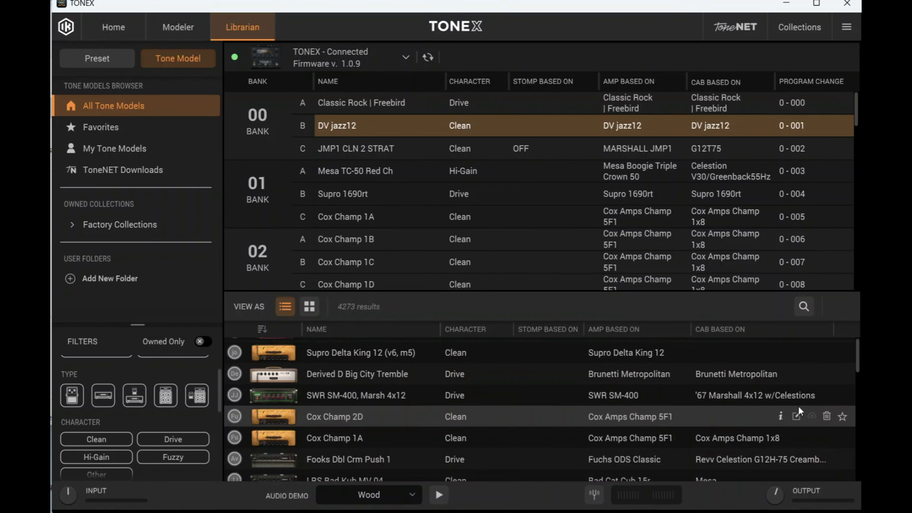
scroll(576, 432, "down", 3)
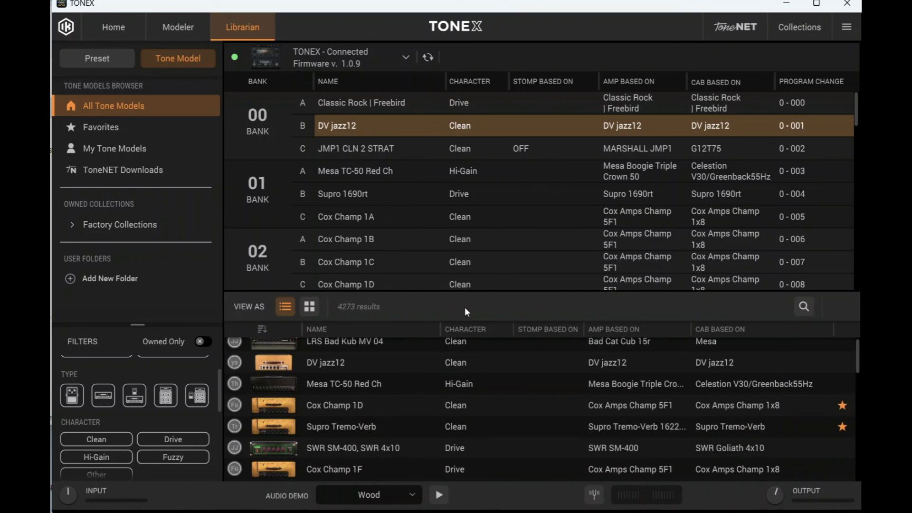
Load the JVMJS OD Red model from ToneNET as the amp and download it
left_click(736, 28)
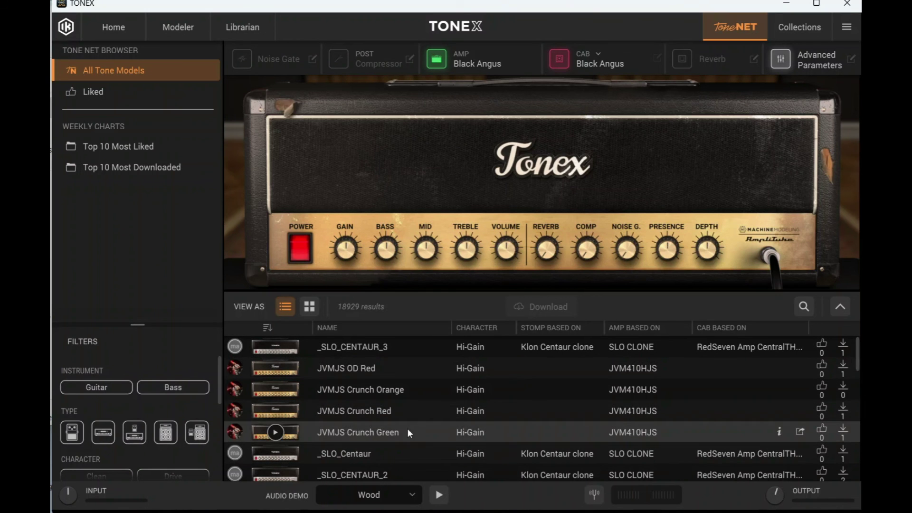
double_click(409, 370)
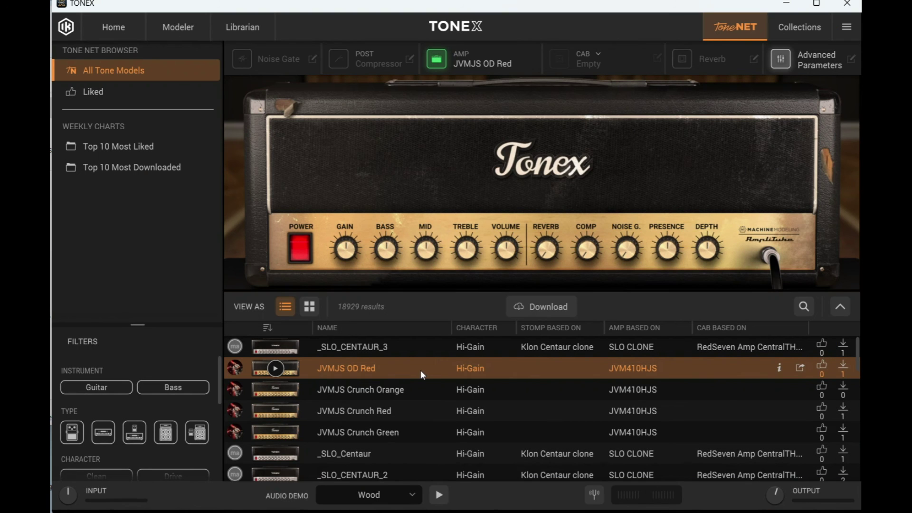
left_click(557, 304)
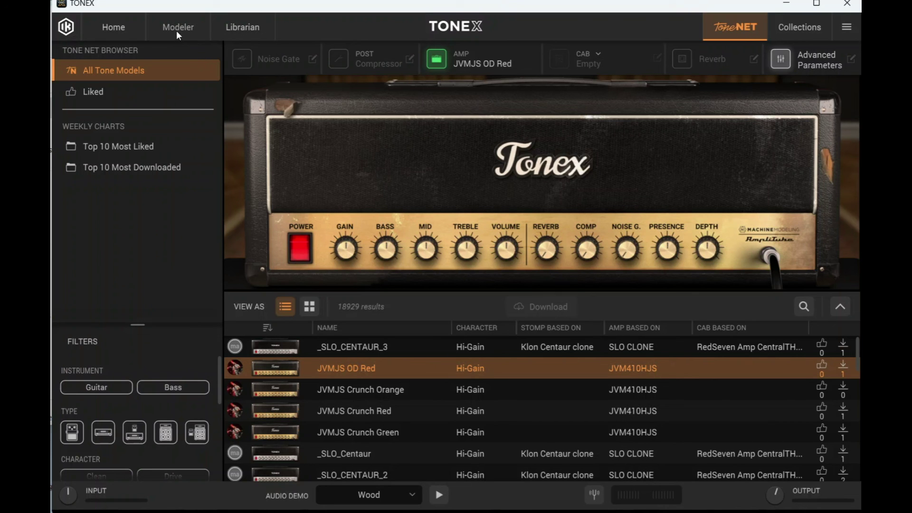
Back in Librarian, search the tone model list for 'jvmjs'
left_click(240, 34)
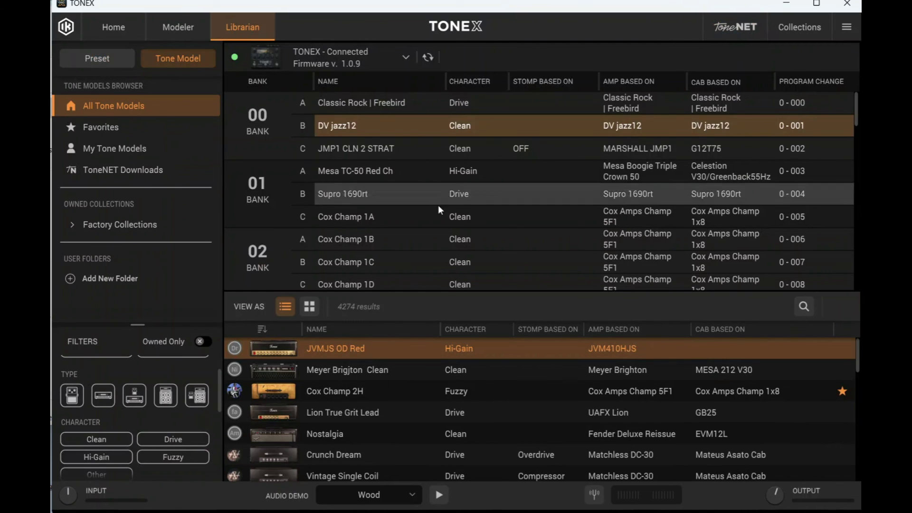
left_click(806, 307)
type("jvmjs")
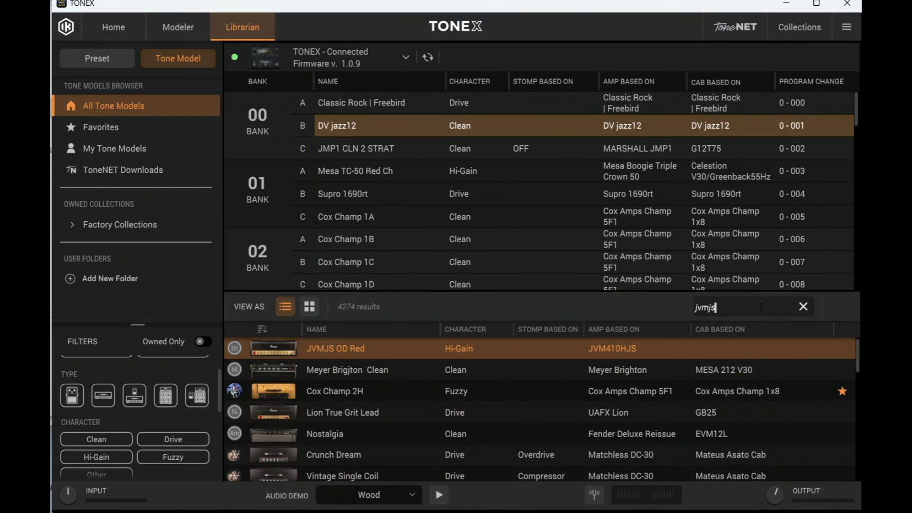
key("Return")
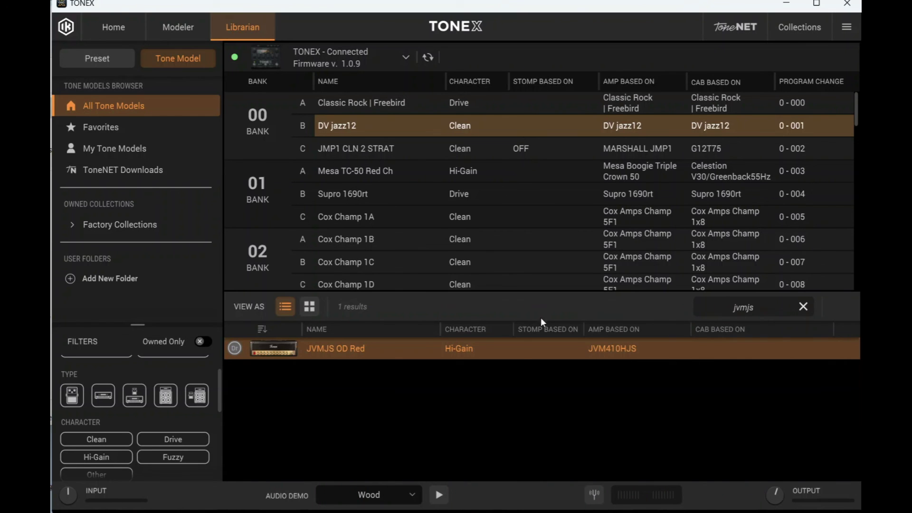
Overwrite pedal slot 00-B with JVMJS OD Red, then delete its local library copy
left_click_drag(521, 351, 531, 117)
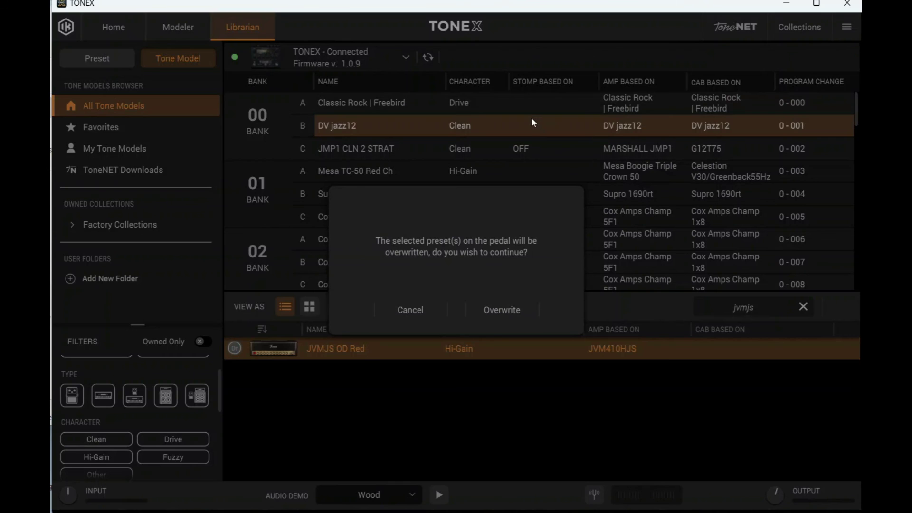
left_click(506, 311)
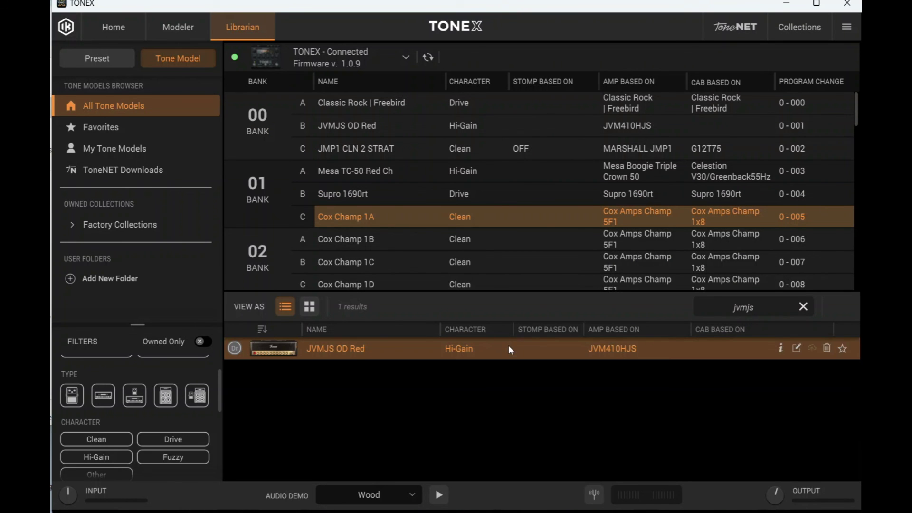
left_click(827, 349)
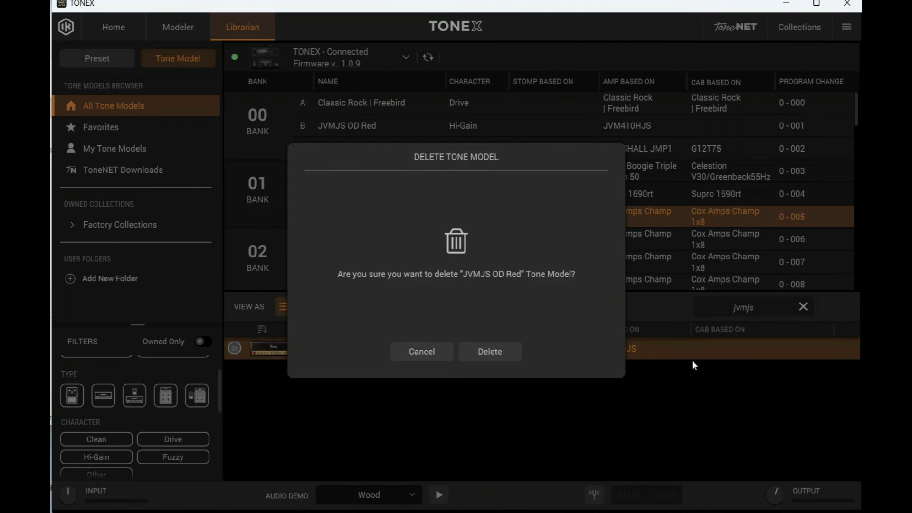
left_click(491, 352)
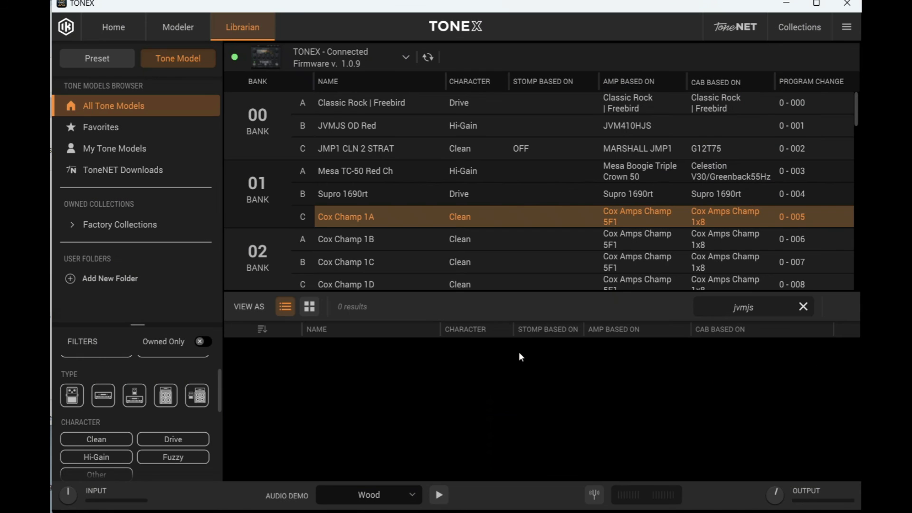